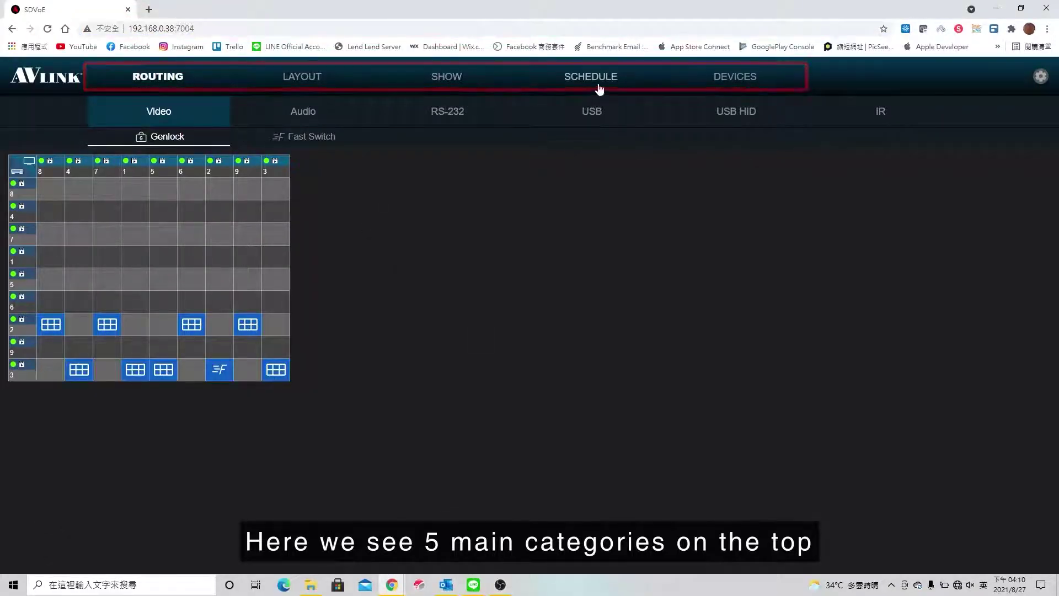
Step: Examine the status of all devices and the device and screen settings of transceiver 1
left_click(726, 83)
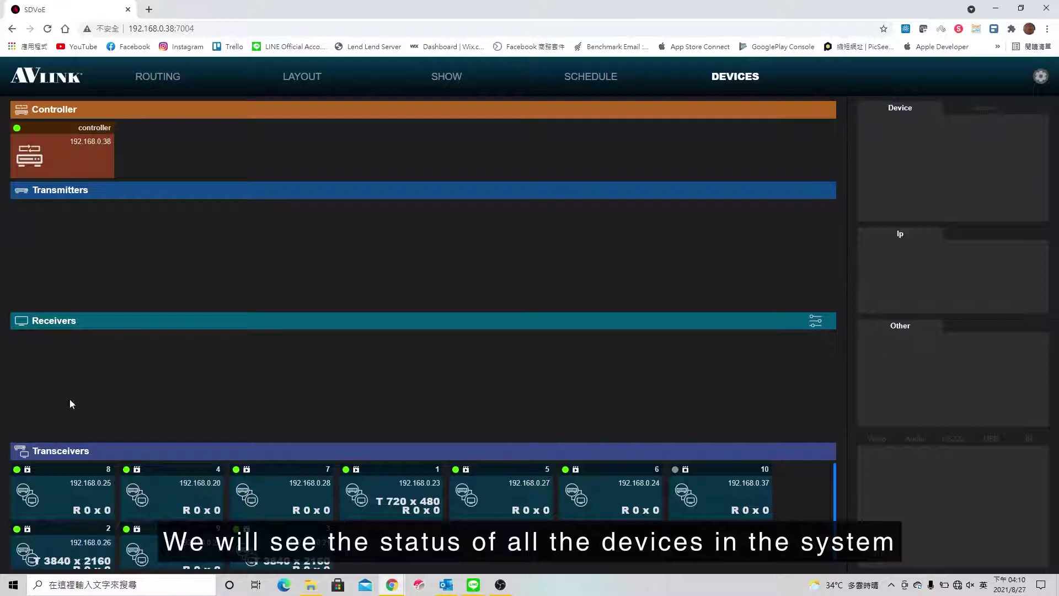
left_click(407, 491)
left_click(999, 128)
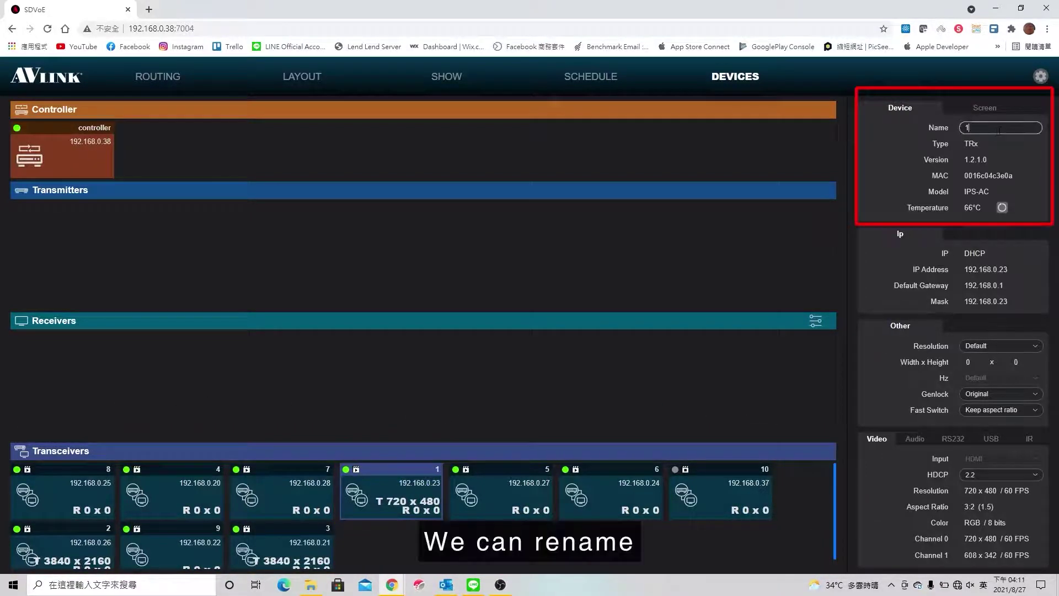
left_click(990, 111)
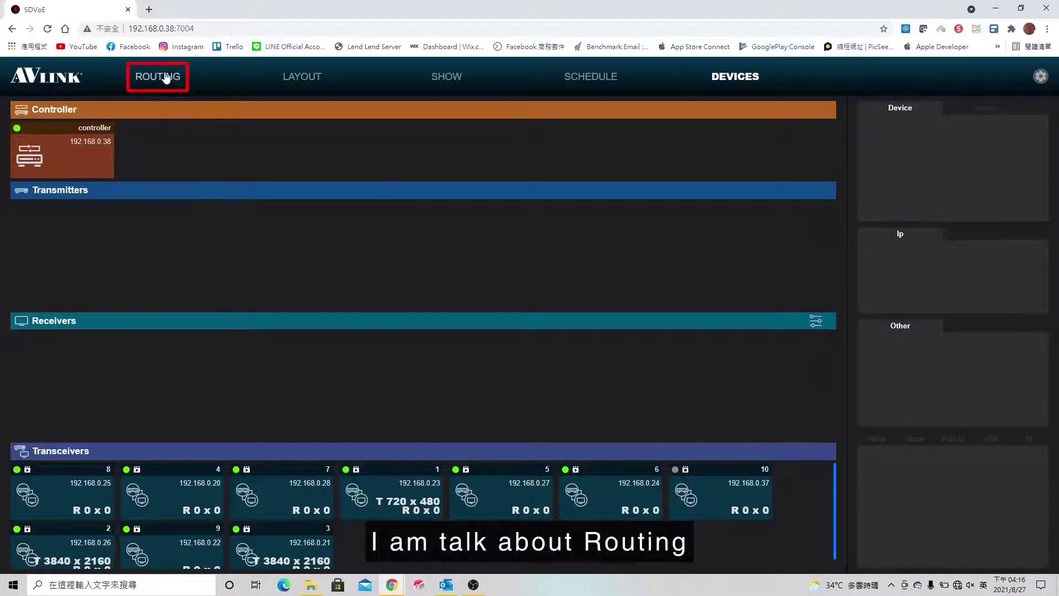
Step: Route video source 8 to all nine displays in Genlock mode
left_click(165, 77)
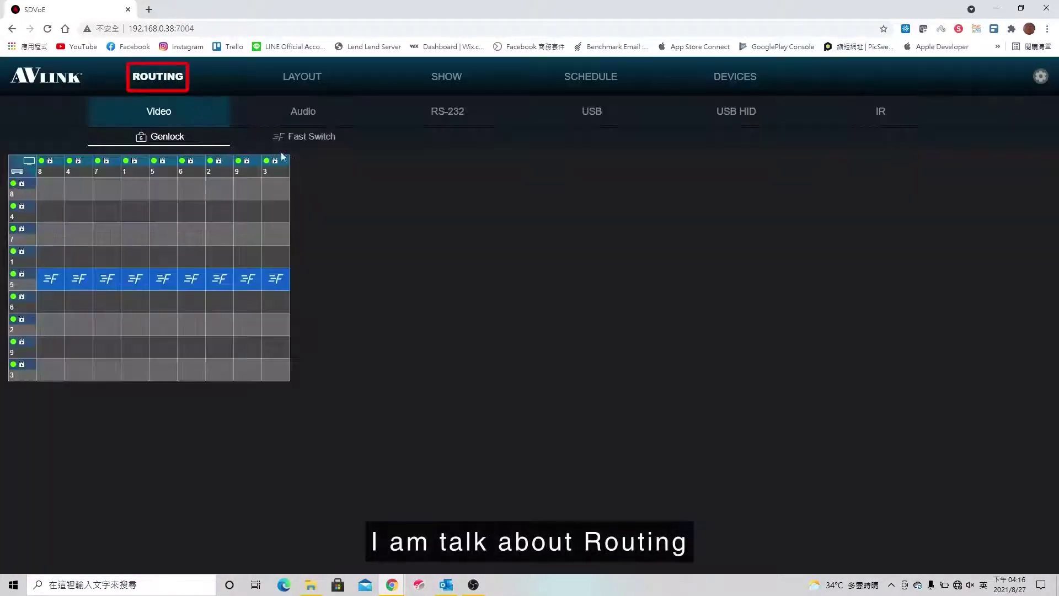
left_click(320, 141)
left_click(177, 142)
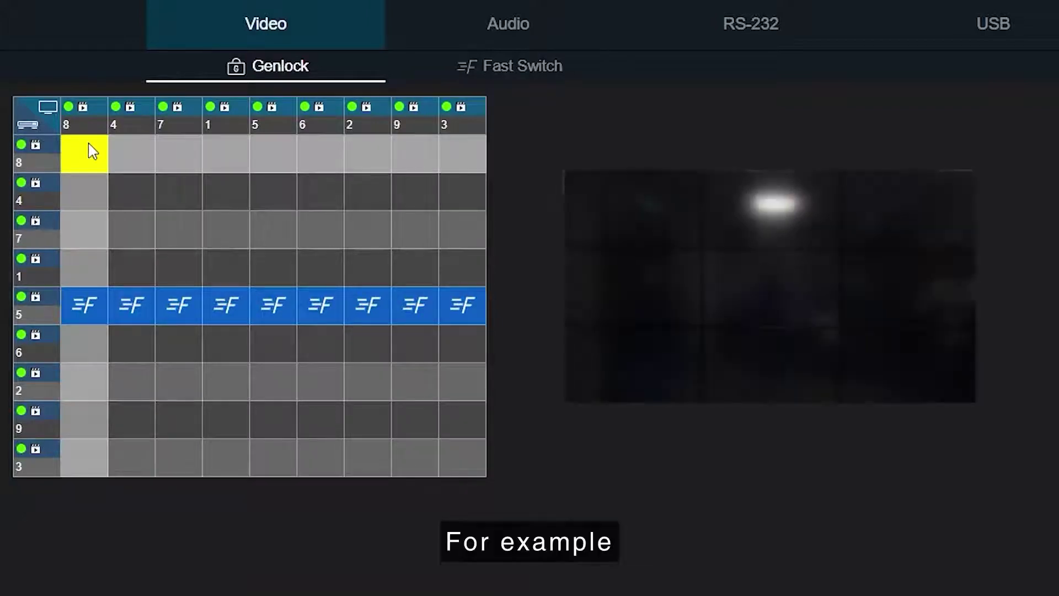
left_click(94, 156)
left_click(133, 156)
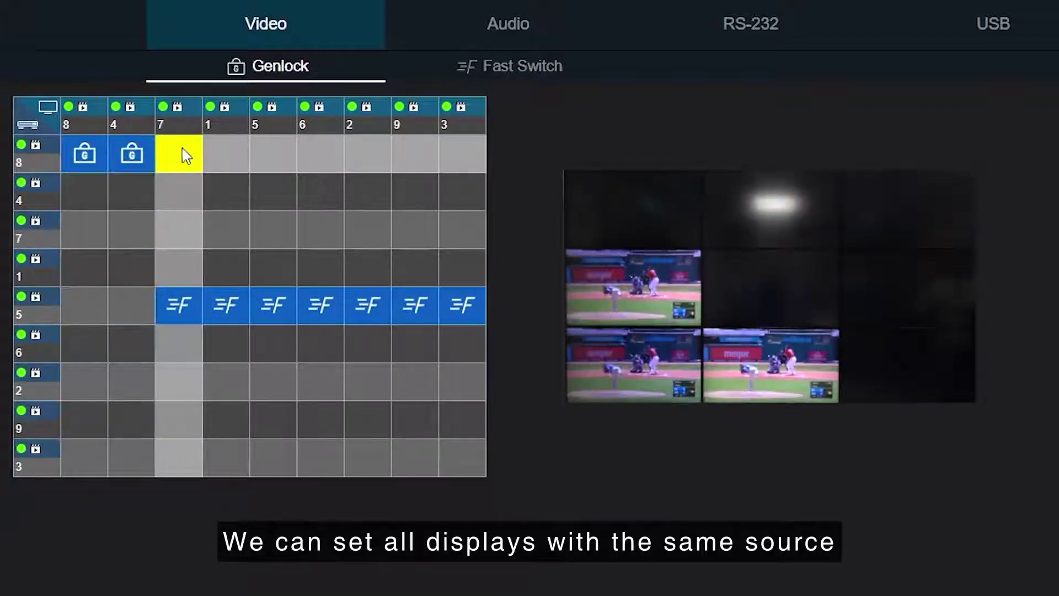
left_click(179, 157)
left_click(226, 159)
left_click(273, 160)
left_click(331, 161)
left_click(368, 162)
left_click(416, 164)
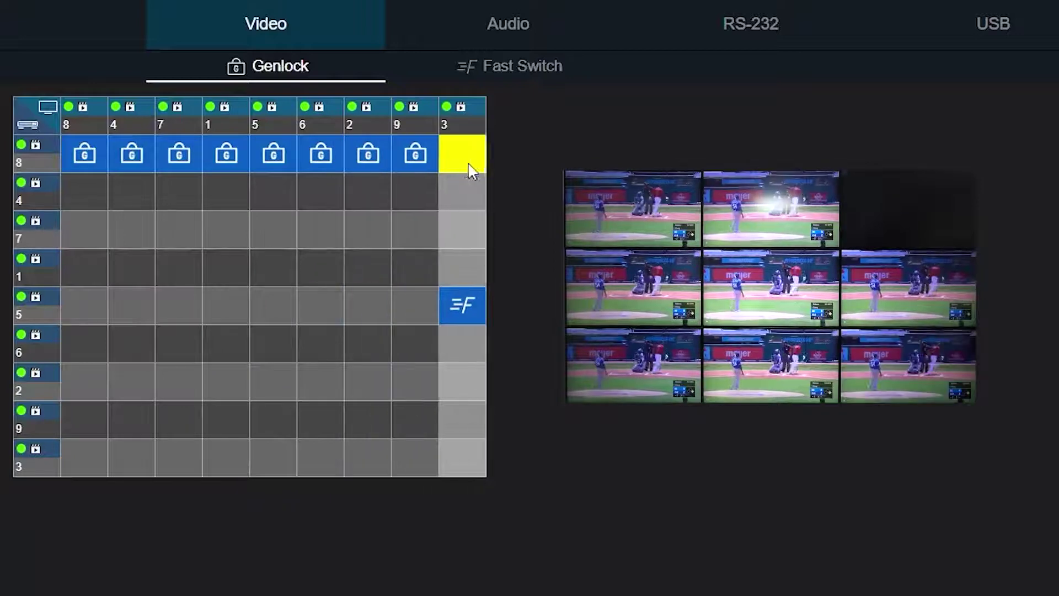
left_click(462, 165)
Step: Route sources 4, 7, 1, 5, 6, 2, 9 and 3 each to the display with the same number in Genlock mode
left_click(132, 193)
left_click(180, 230)
left_click(227, 269)
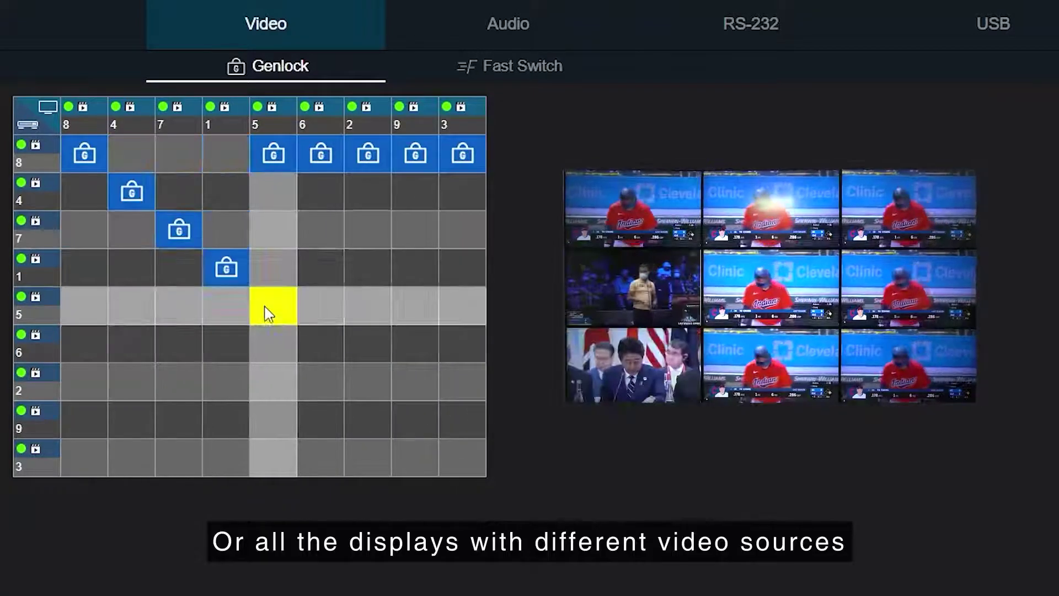
left_click(274, 307)
left_click(321, 344)
left_click(368, 382)
left_click(418, 424)
left_click(453, 455)
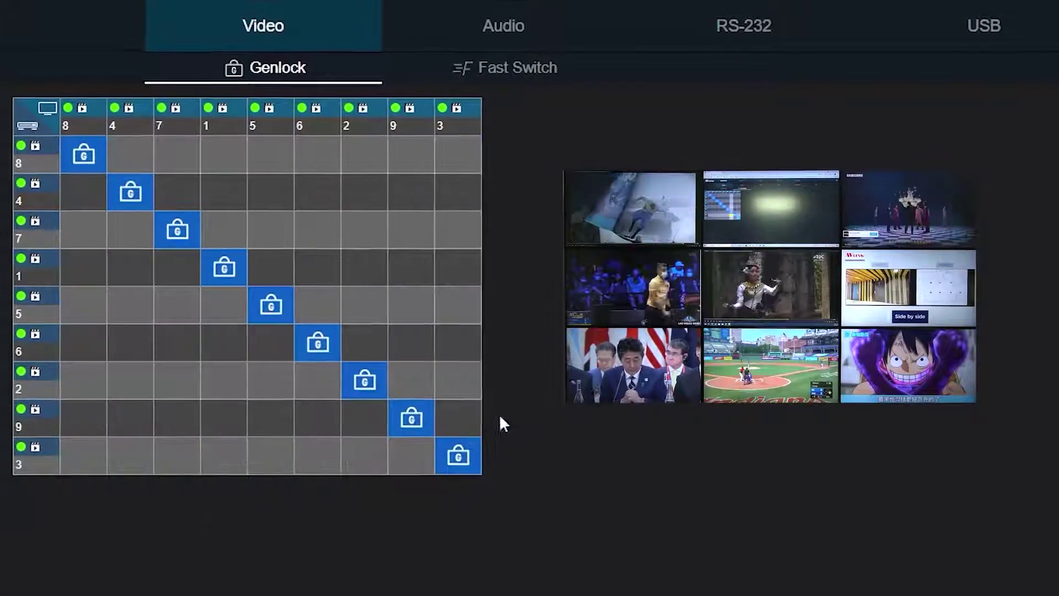
Step: Look through the routing matrices for Audio, RS-232, USB, USB HID and IR
left_click(527, 25)
left_click(703, 49)
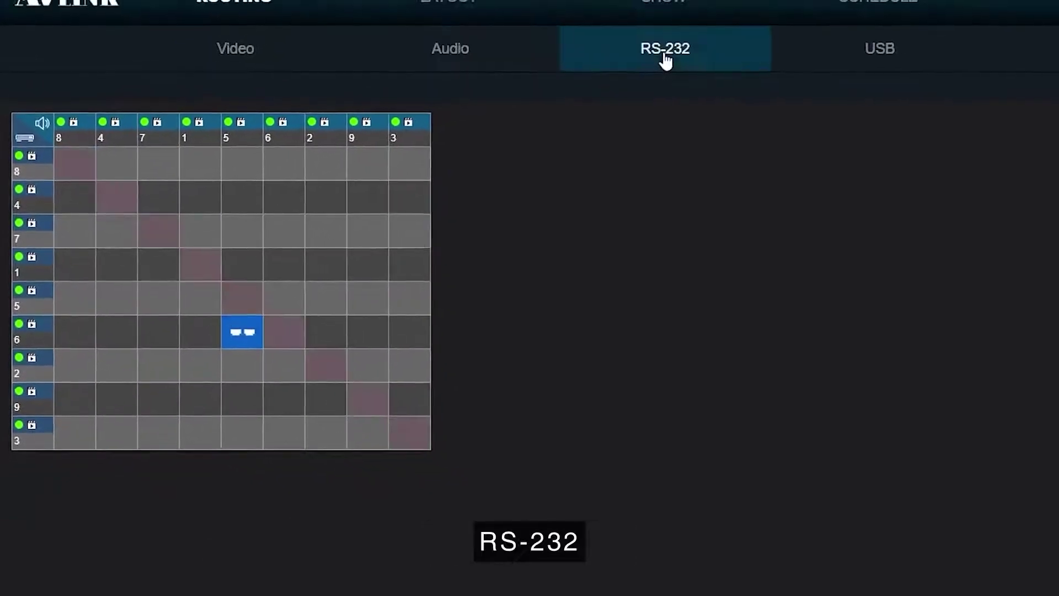
left_click(836, 73)
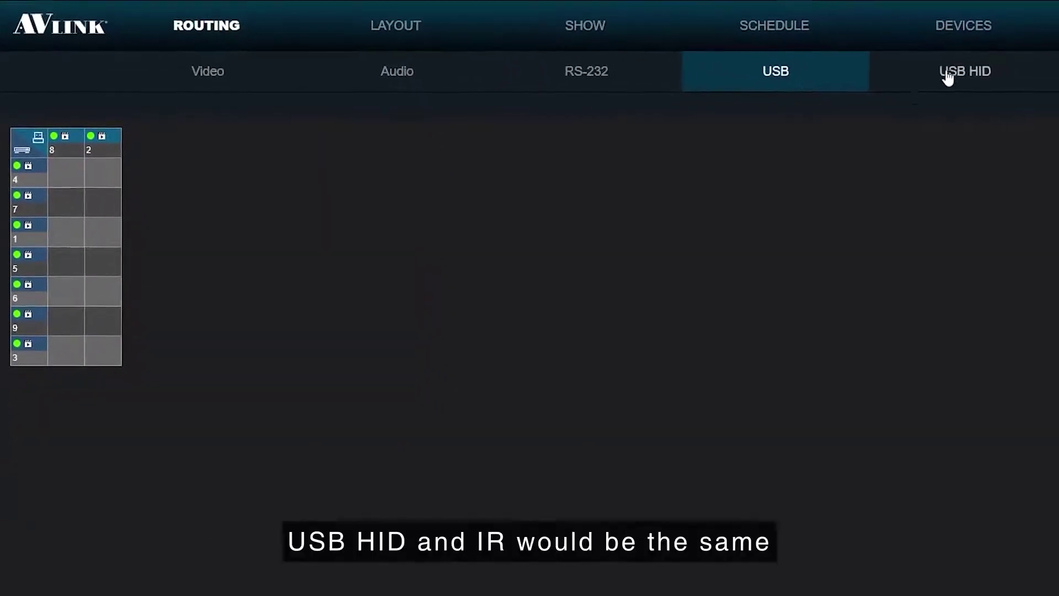
left_click(1020, 62)
left_click(1026, 93)
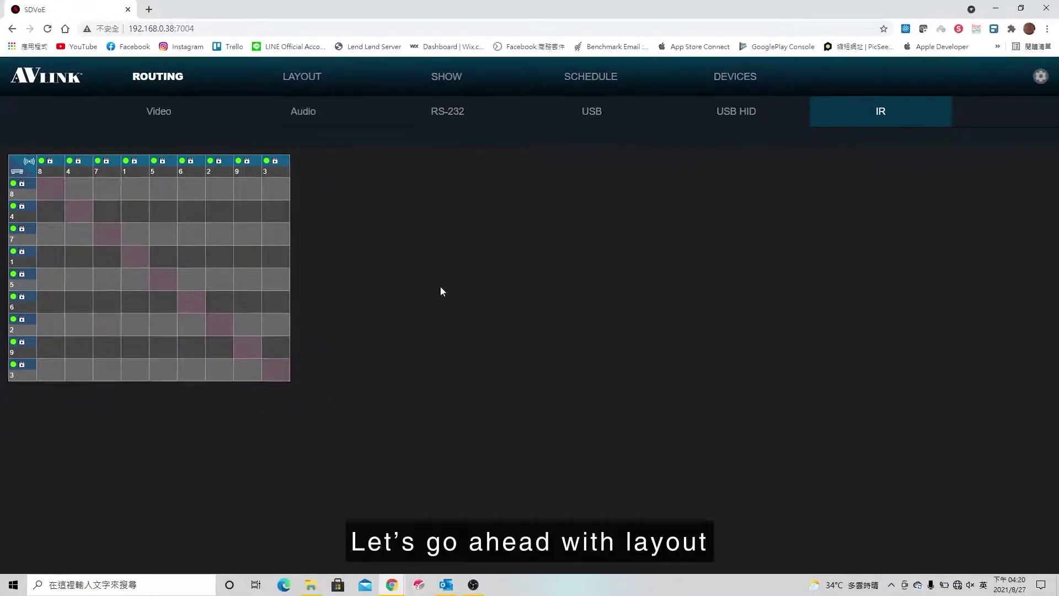
Step: Create a named Wall layout 282.3 cm wide and 160.8 cm high from the three-by-three template
left_click(307, 77)
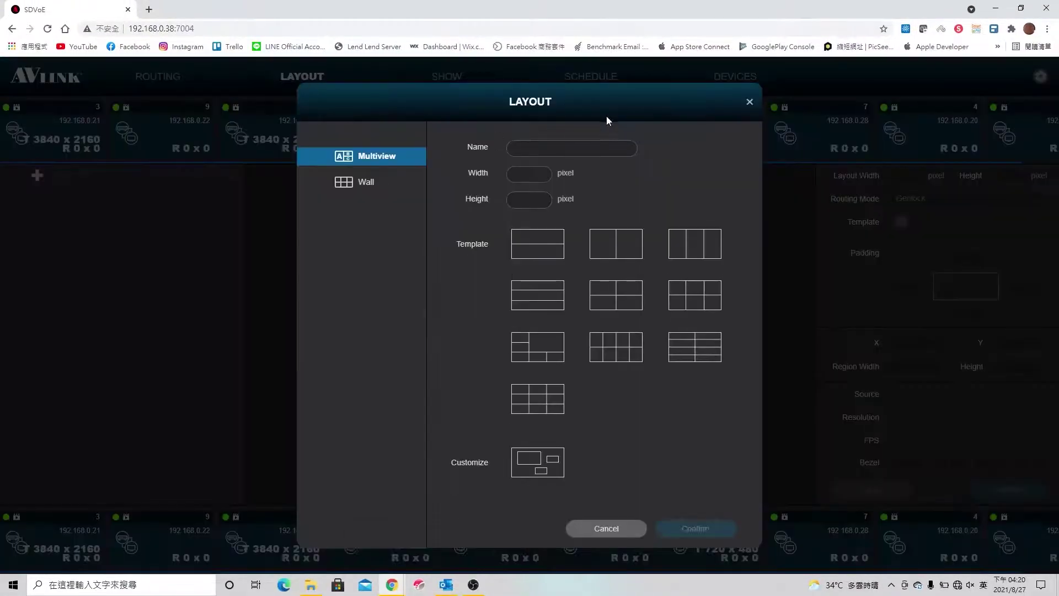
left_click(750, 101)
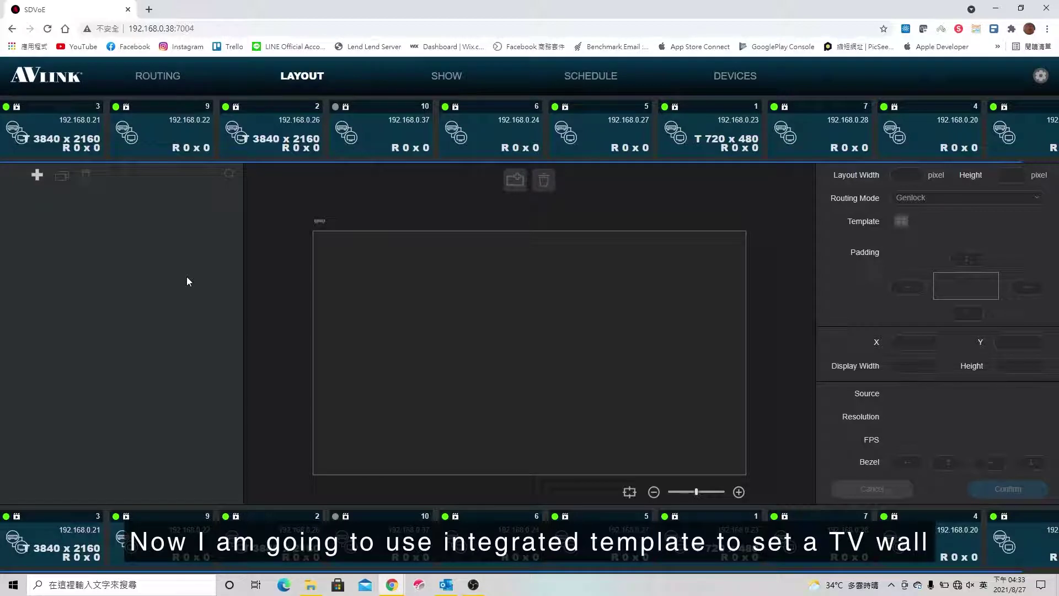
left_click(37, 177)
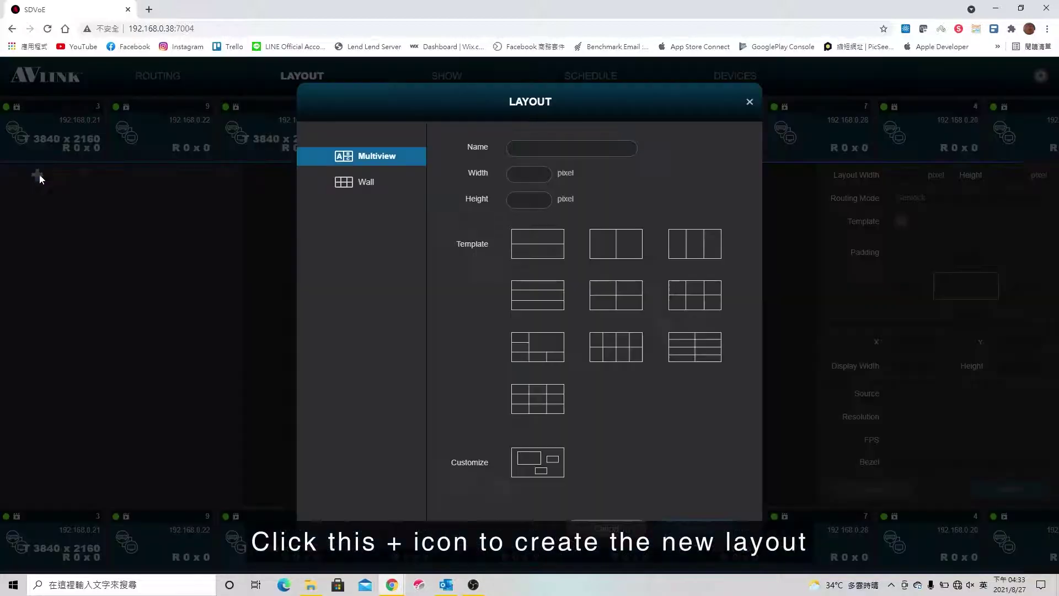
left_click(378, 183)
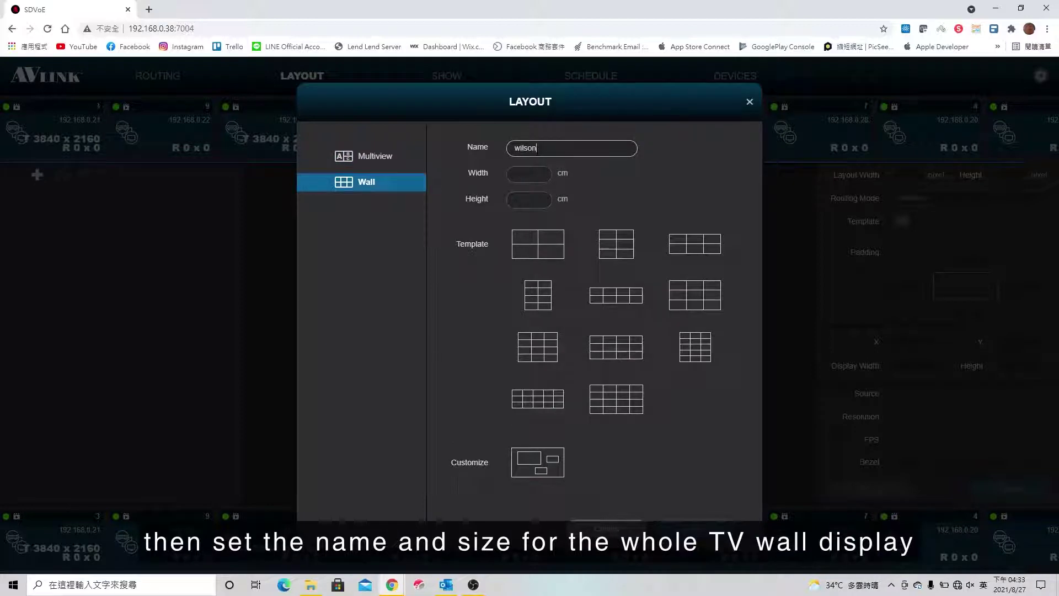
type("282.3")
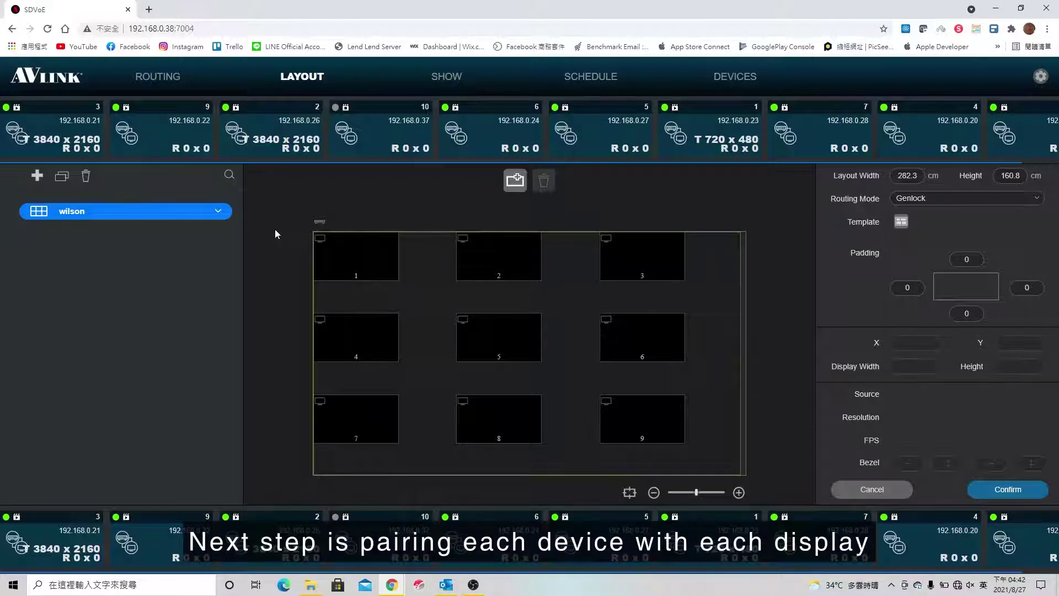
Step: Pair devices 1 to 9 with the matching screens in the wall layout's device group and apply source 2 across the wall
left_click(218, 210)
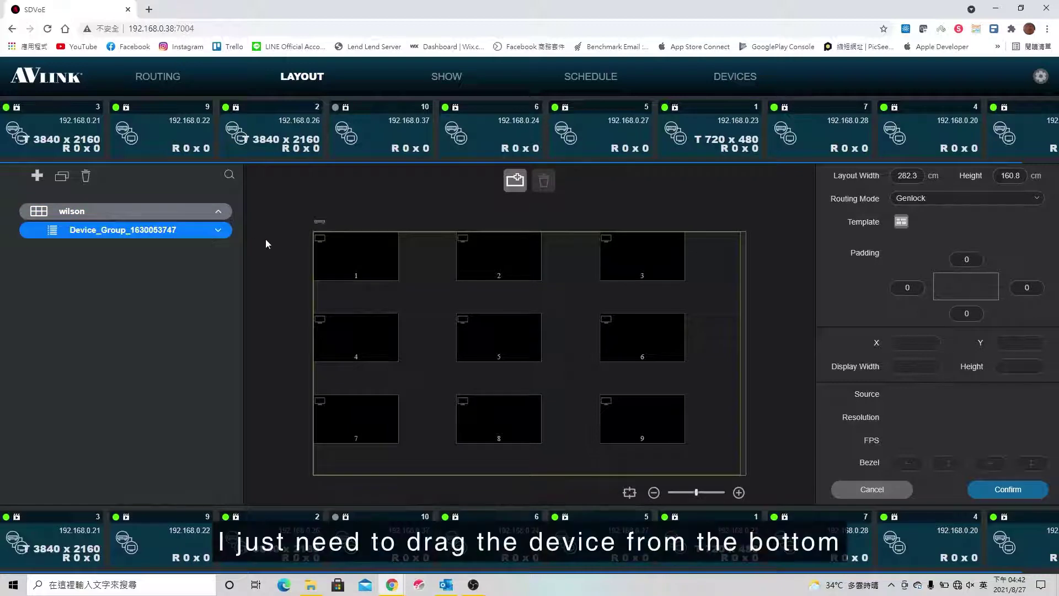
left_click_drag(710, 519, 359, 236)
left_click_drag(273, 544, 510, 249)
left_click_drag(50, 542, 623, 265)
left_click_drag(932, 544, 359, 339)
left_click_drag(610, 534, 506, 338)
left_click_drag(496, 538, 643, 340)
left_click_drag(822, 538, 359, 415)
left_click_drag(386, 538, 524, 425)
left_click_drag(166, 538, 677, 419)
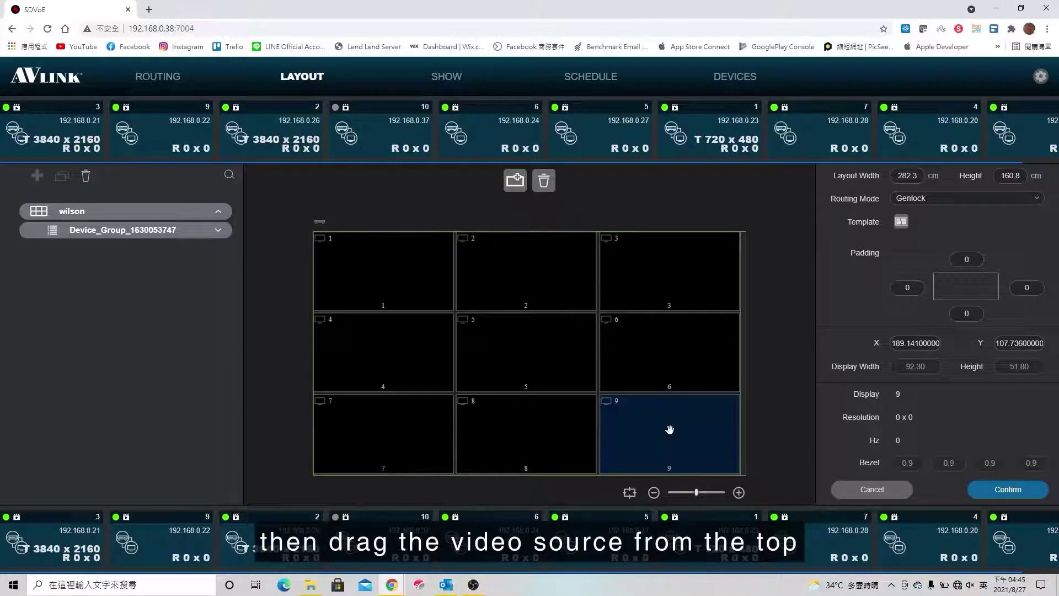
left_click_drag(282, 123, 538, 347)
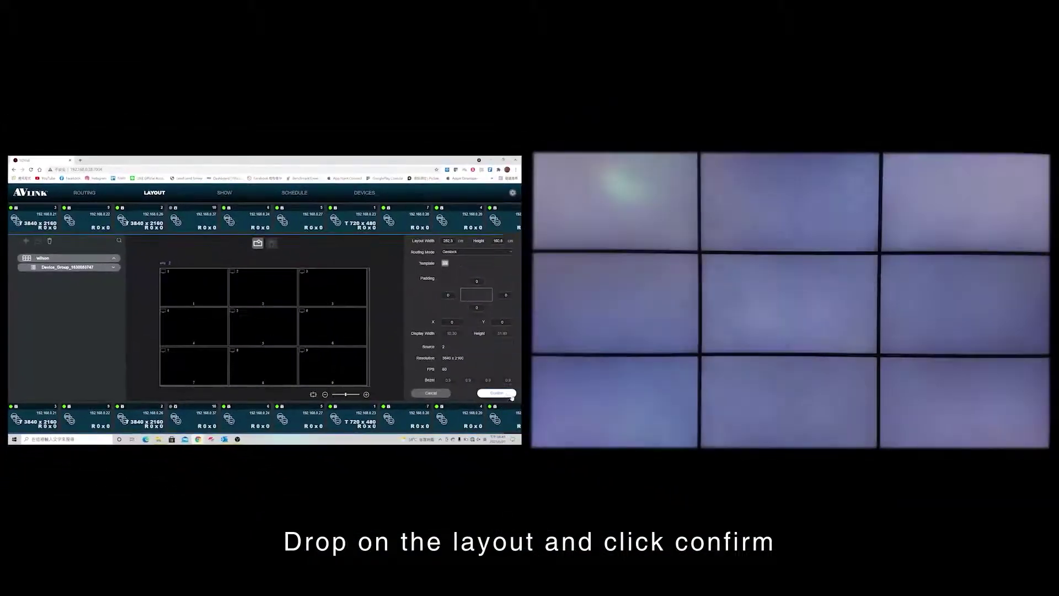
left_click(798, 451)
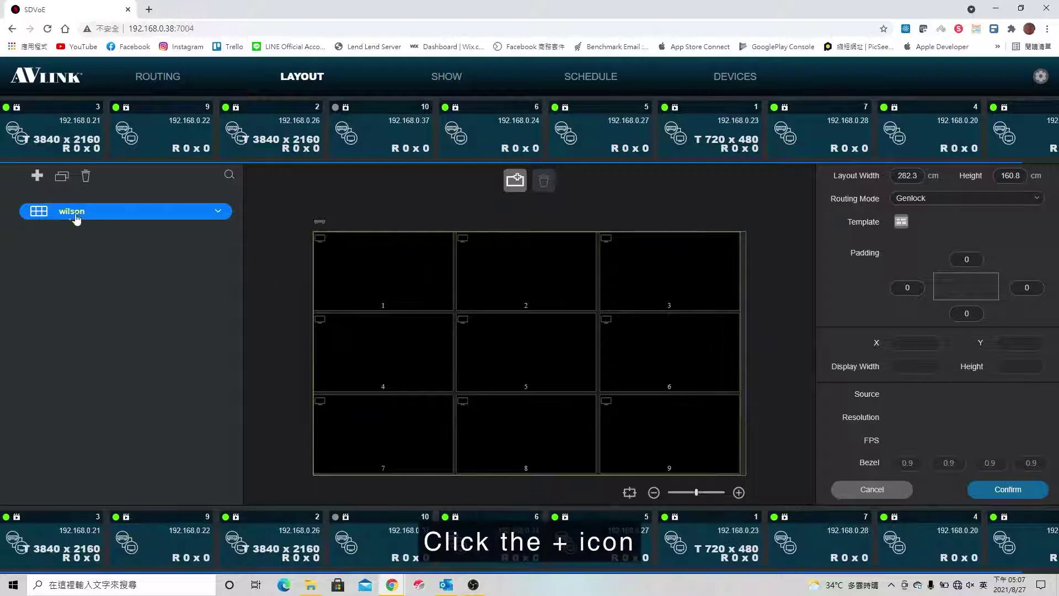
Step: Create a named, customized Multiview layout of 3840 by 2160 pixels
left_click(36, 177)
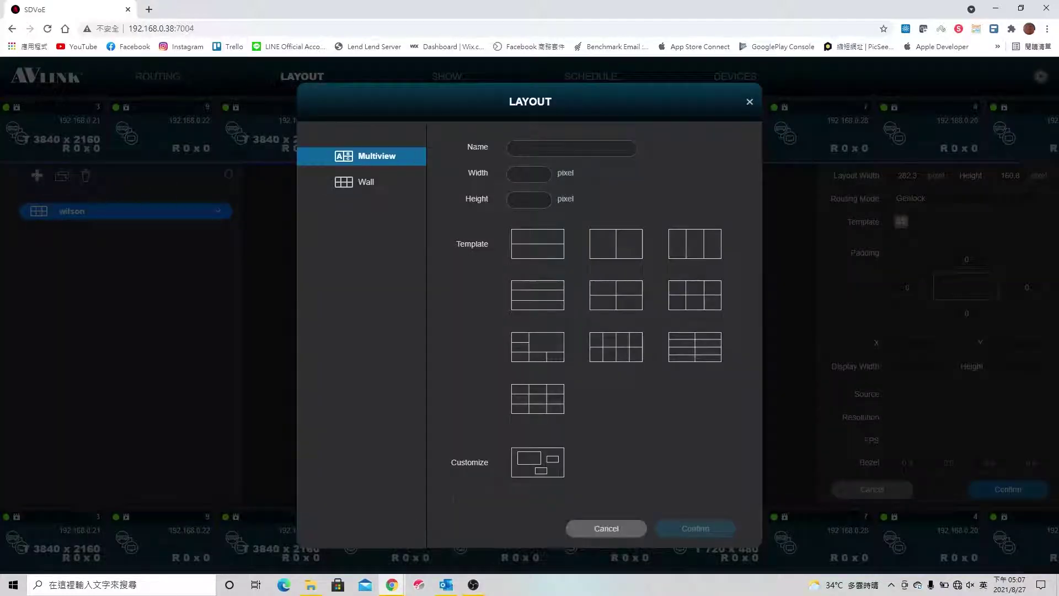
type("wilson mtv")
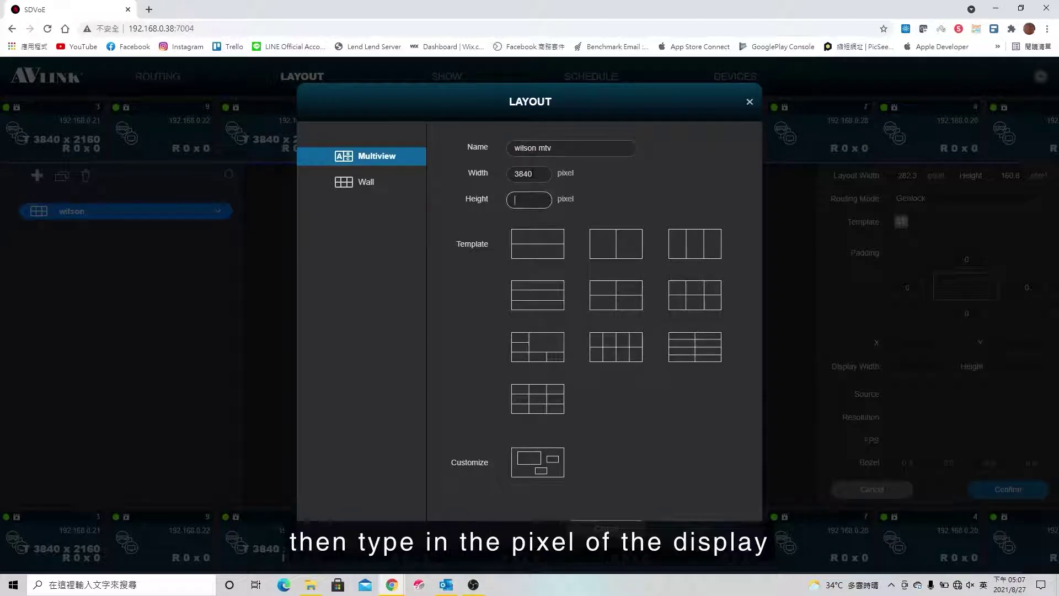
type("2160")
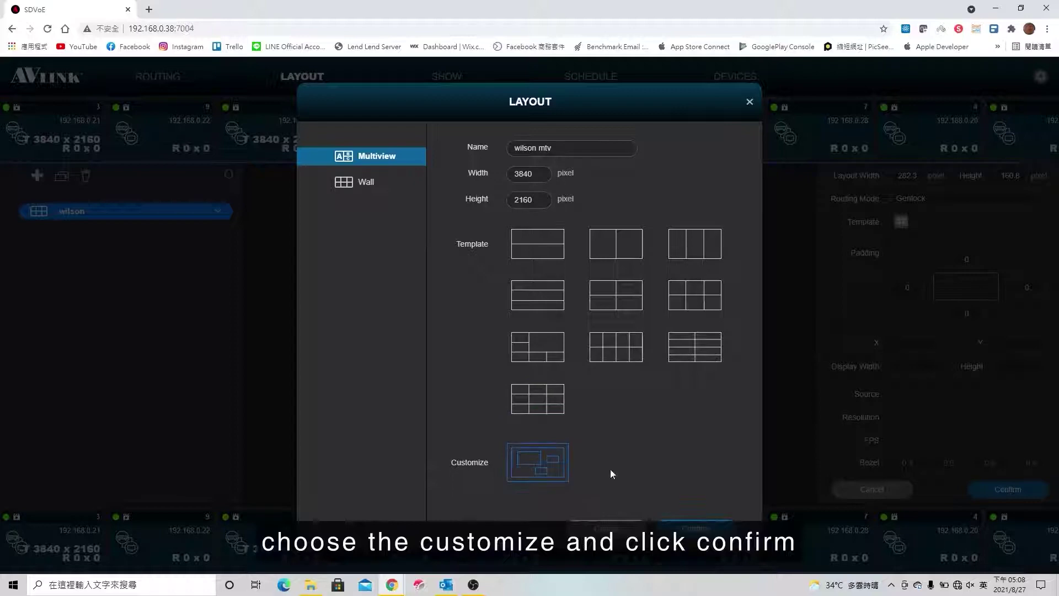
left_click(695, 529)
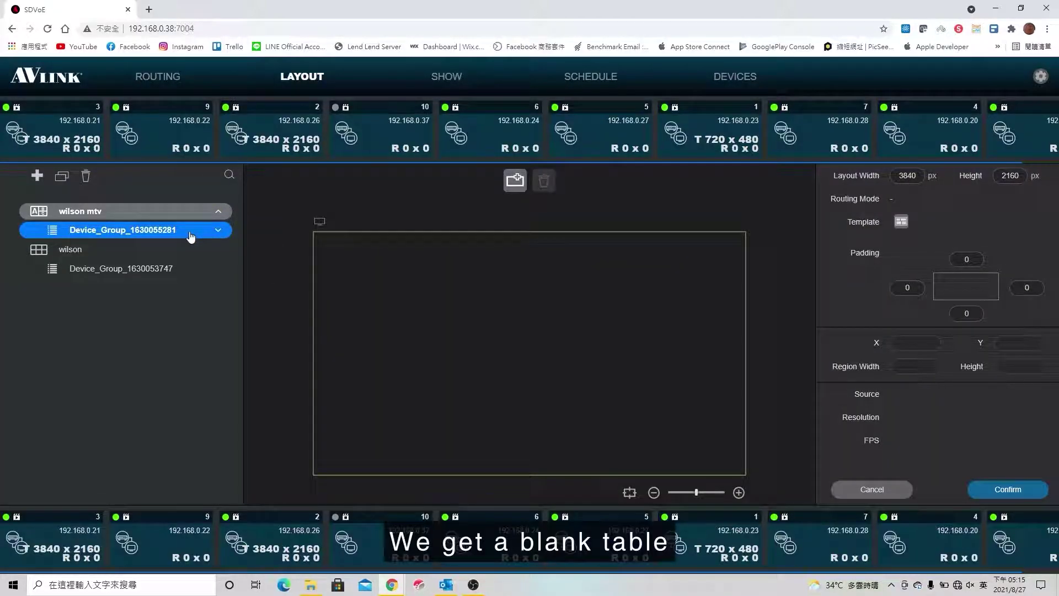
Step: Add three 1920 by 1080 regions to the multiview, two stacked on the right and one vertically centred on the left
left_click(516, 181)
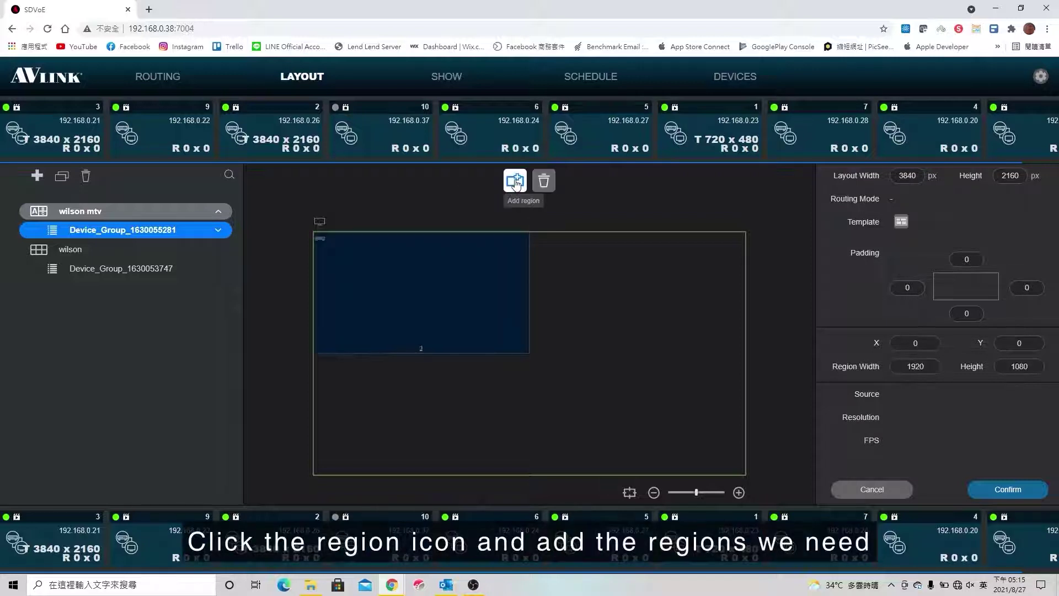
left_click(513, 186)
left_click_drag(402, 299, 627, 450)
left_click_drag(383, 326, 601, 320)
left_click_drag(425, 305, 401, 369)
Step: Assign source 2 to the left region, 3 to the upper right and 1 to the lower right, and apply the multiview to display 5
left_click_drag(236, 141, 395, 333)
left_click_drag(83, 134, 662, 300)
left_click_drag(711, 132, 651, 401)
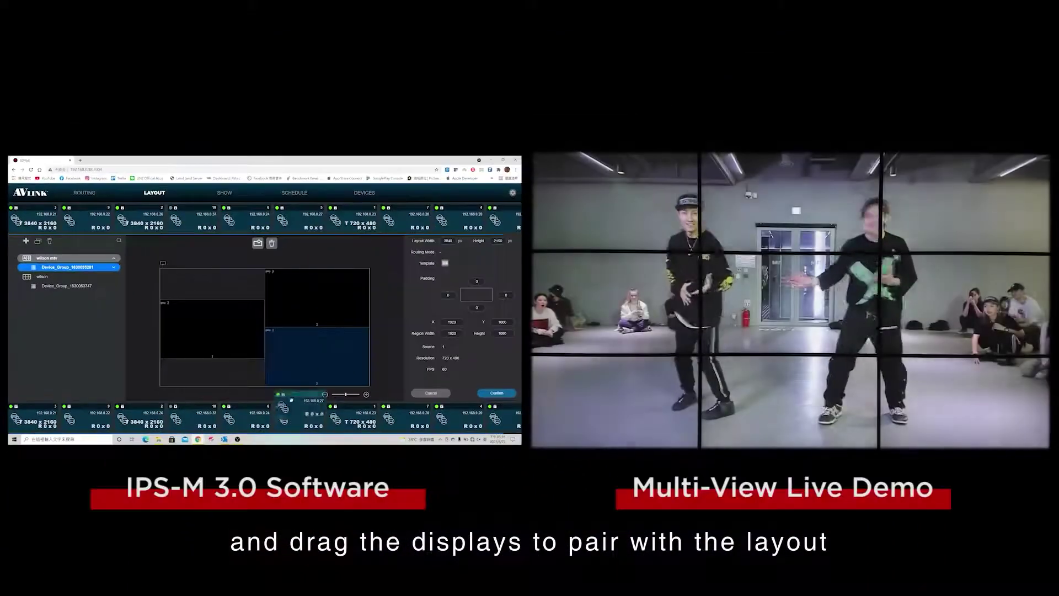
left_click_drag(450, 488, 393, 335)
left_click_drag(257, 323, 292, 348)
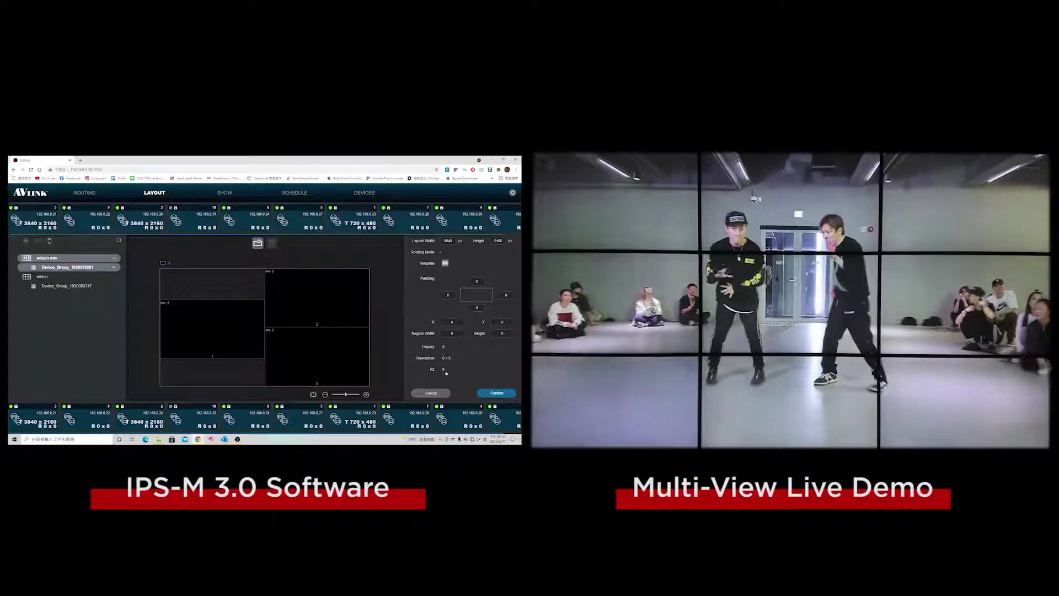
left_click(500, 394)
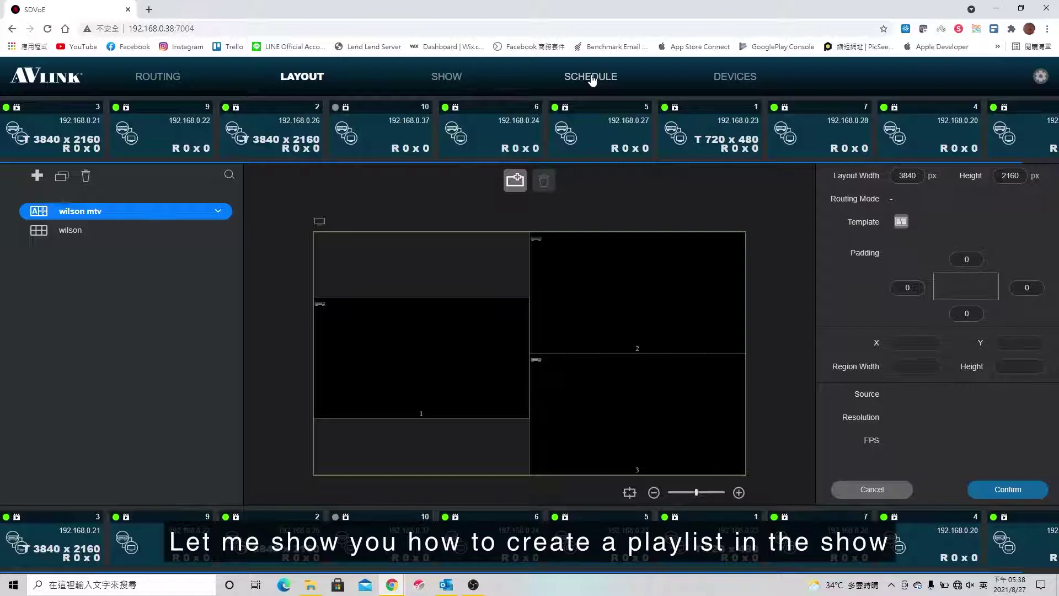
Step: Create a named show with a duration of 30 minutes
left_click(446, 76)
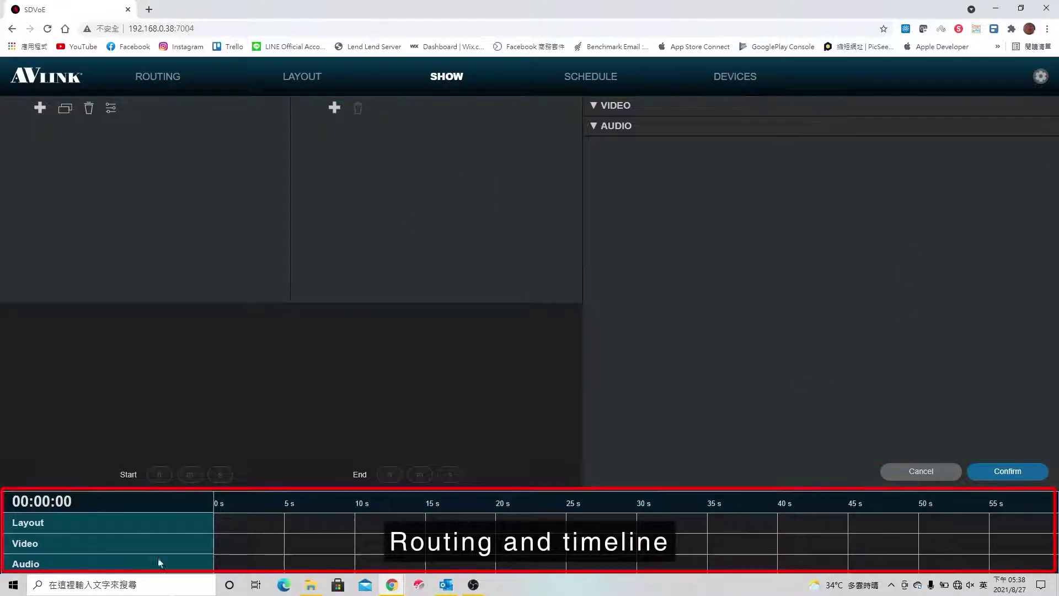
left_click(40, 109)
left_click(522, 298)
type("wilson")
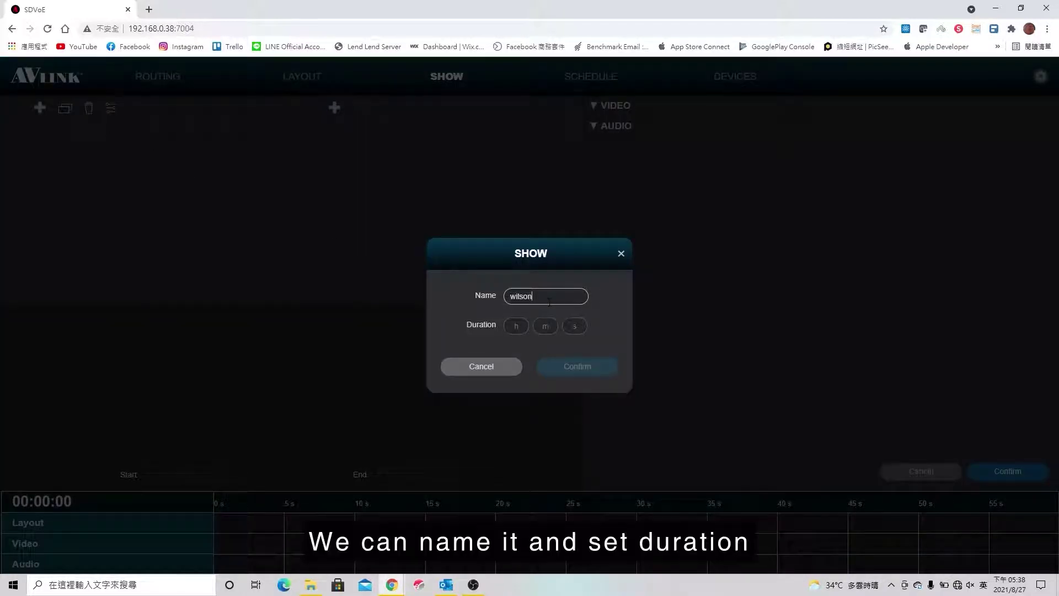
left_click(545, 326)
type("30")
left_click(574, 368)
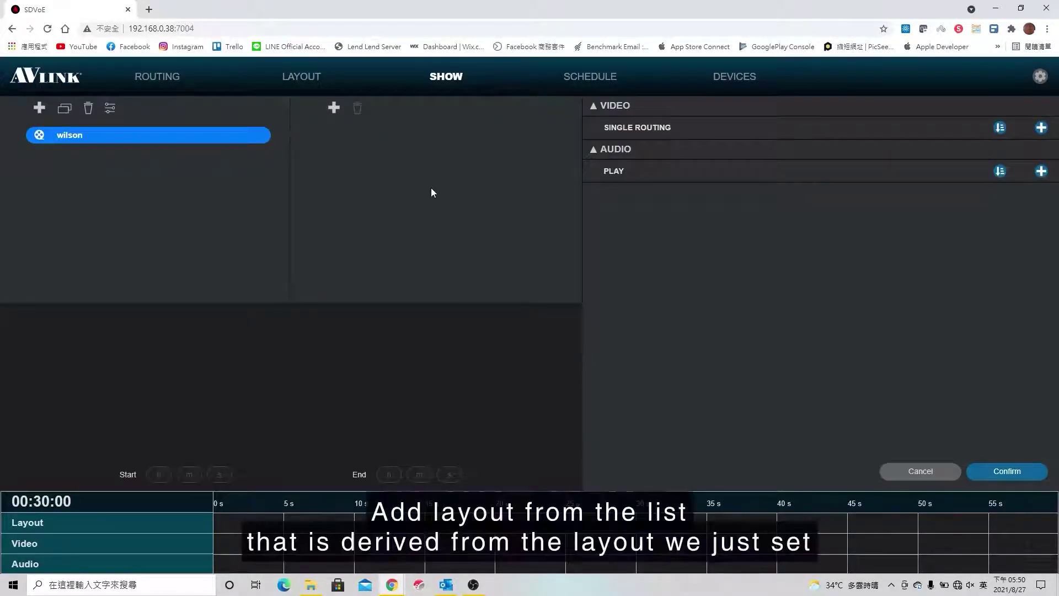
left_click(334, 107)
left_click(454, 145)
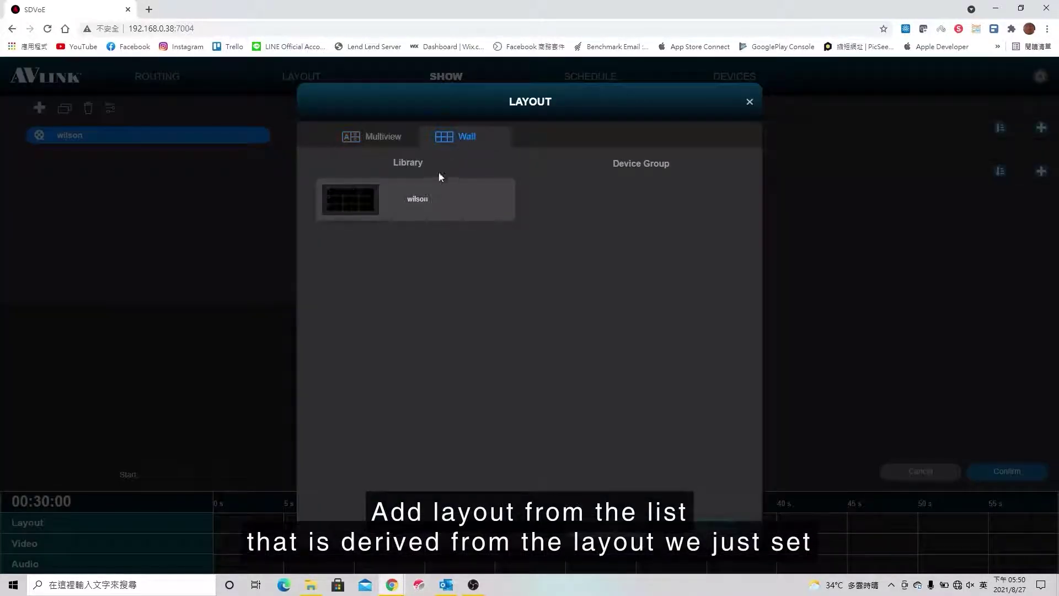
left_click(425, 193)
double_click(610, 198)
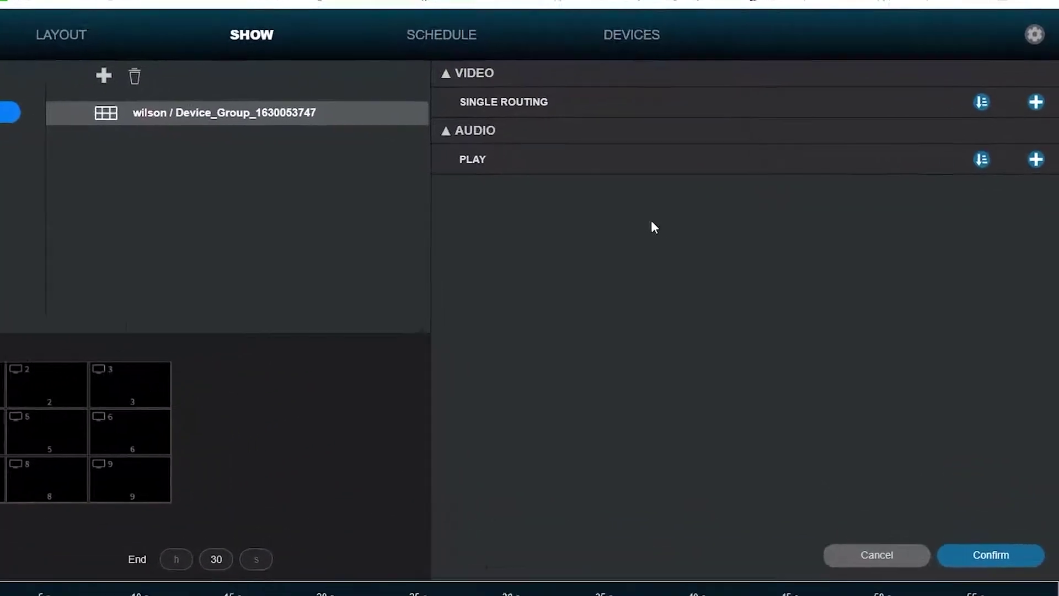
Step: Add a single video routing to the show from source 1 to display 1, with Genlock subtype and a time of 5 minutes
left_click(1035, 97)
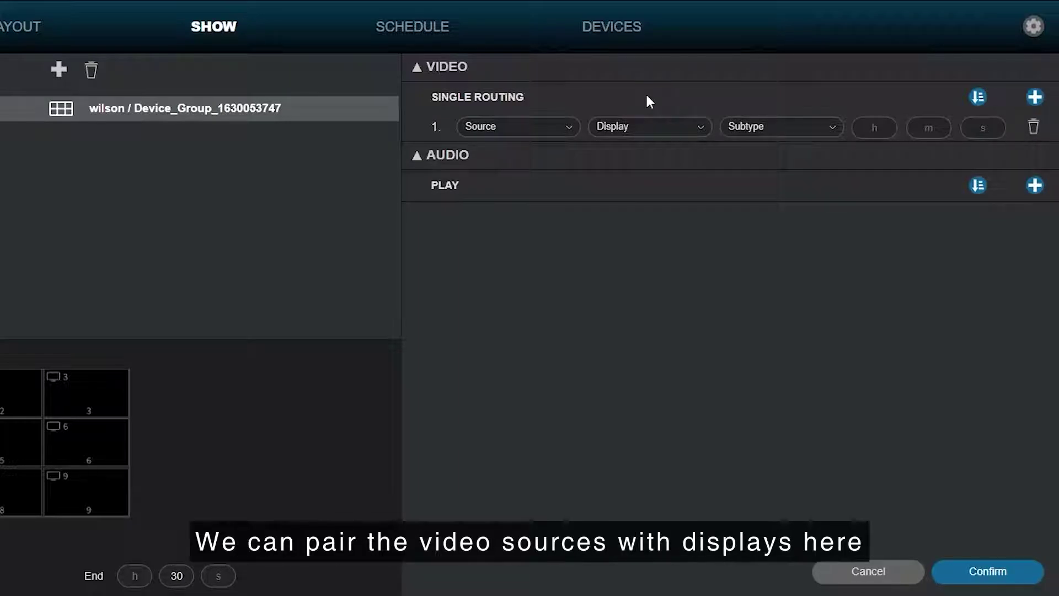
left_click(570, 128)
left_click(518, 193)
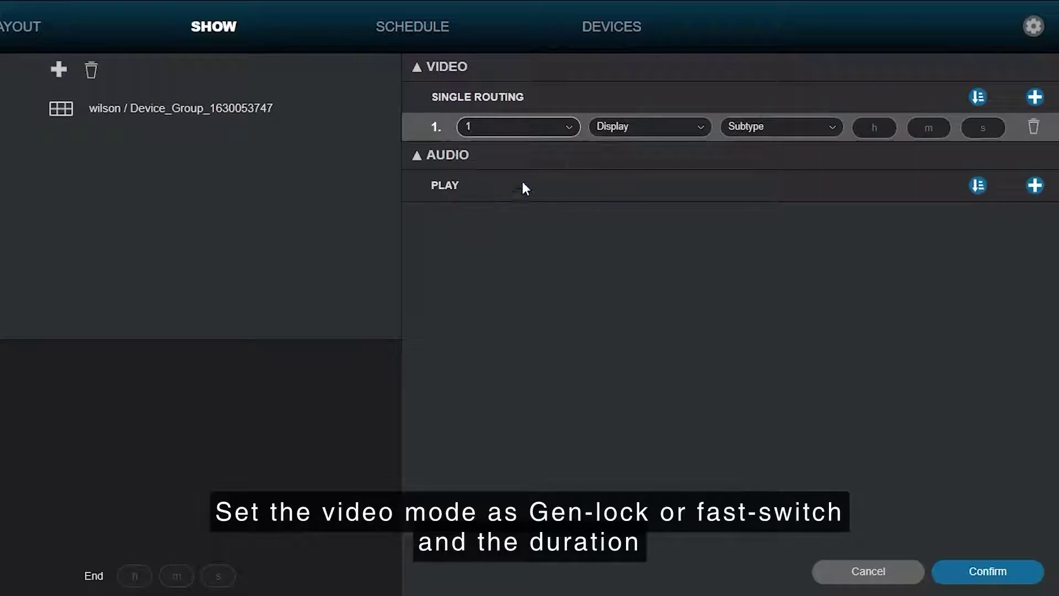
left_click(681, 130)
left_click(639, 191)
left_click(781, 127)
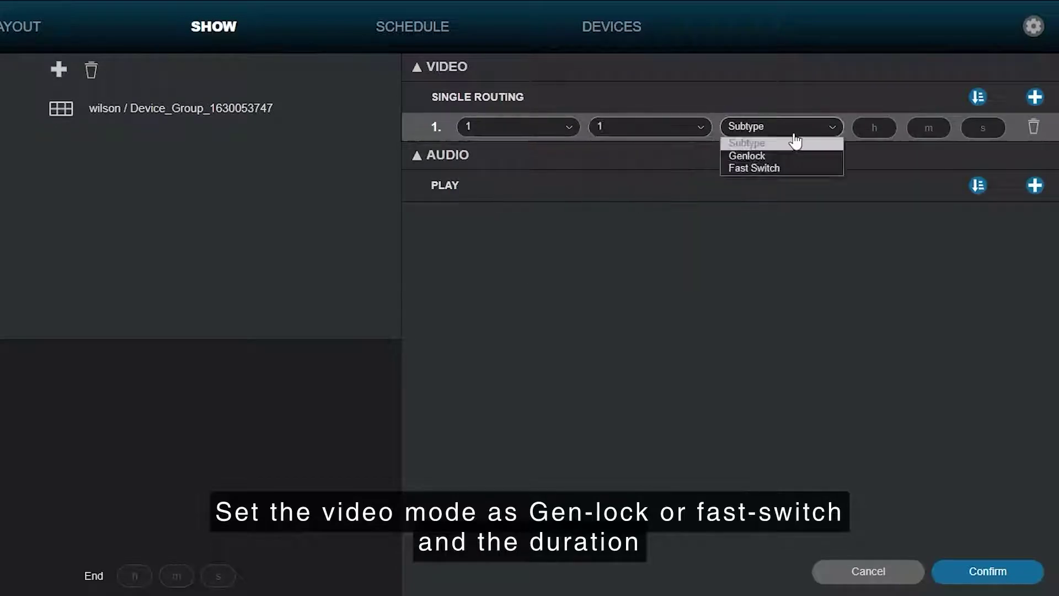
left_click(781, 151)
left_click(929, 128)
type("5")
left_click(920, 238)
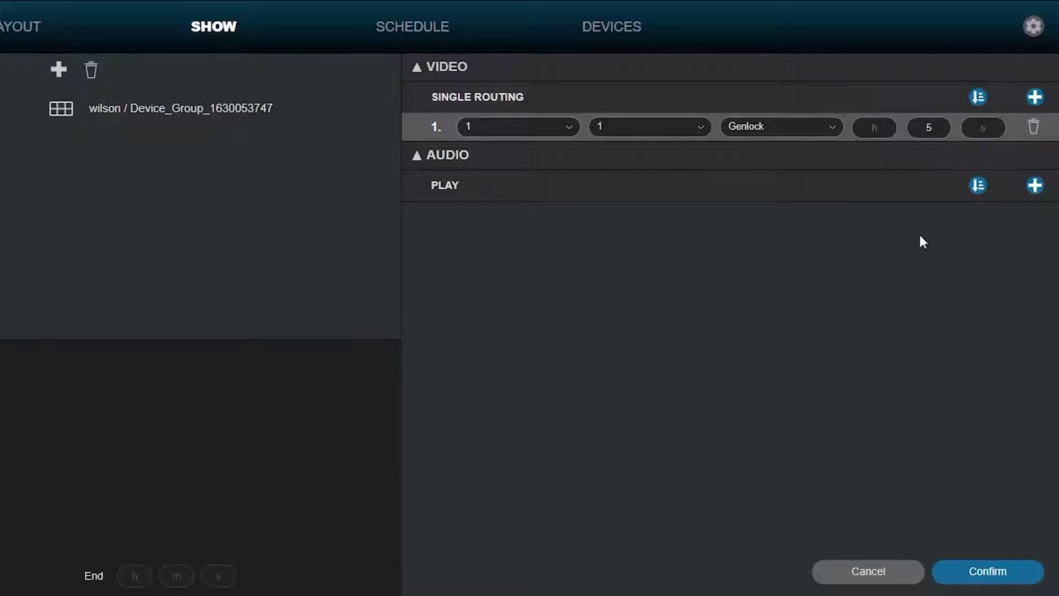
Step: Add an audio play entry from source 1 HDMI to destination 1 HDMI with a time of 5 minutes, and confirm the show
left_click(1035, 186)
left_click(549, 216)
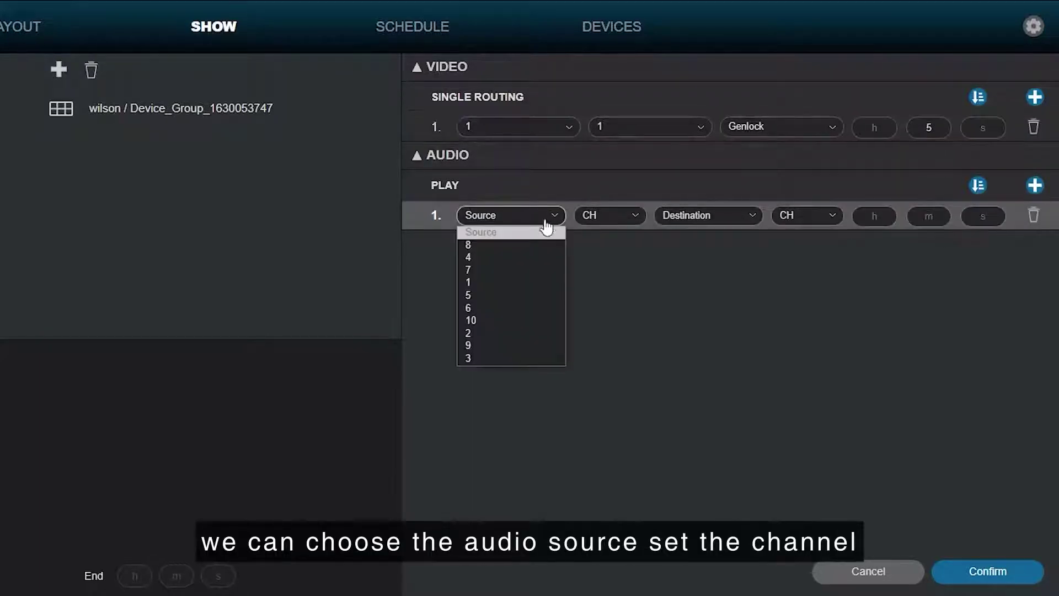
left_click(505, 282)
left_click(711, 220)
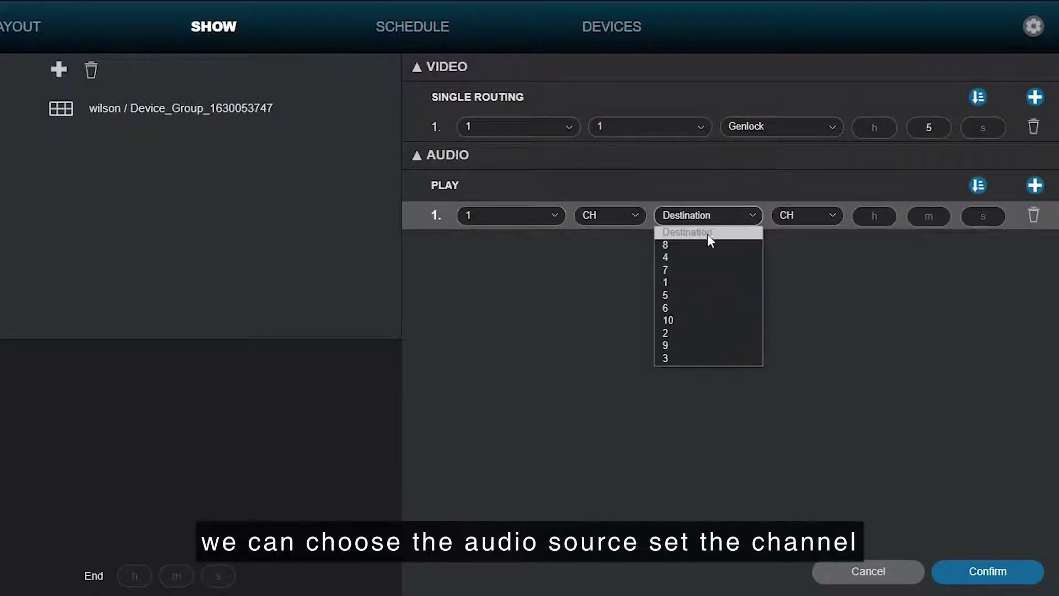
left_click(692, 281)
left_click(623, 218)
left_click(614, 244)
left_click(930, 216)
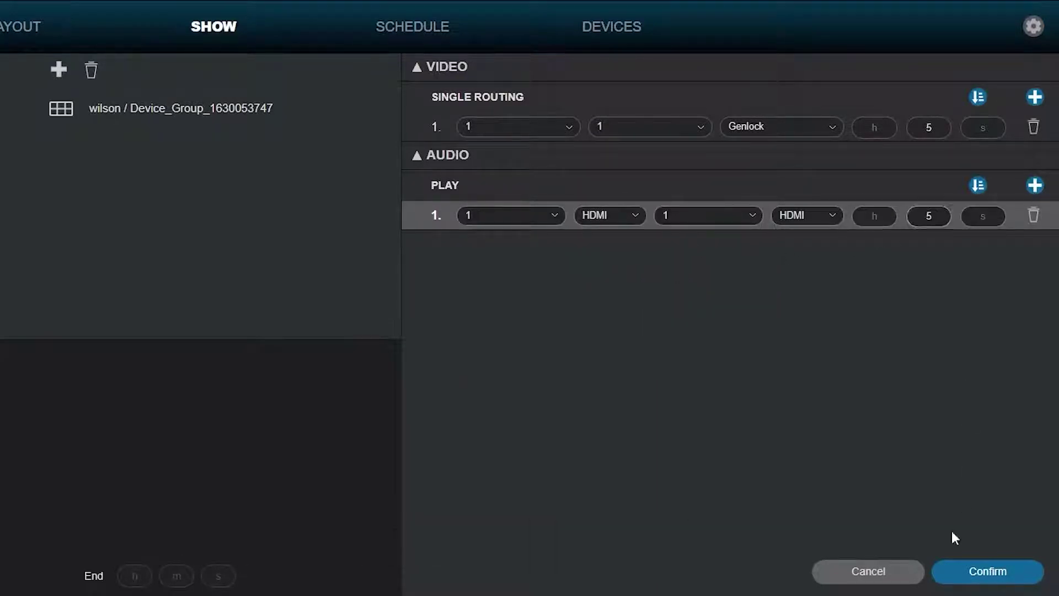
left_click(992, 571)
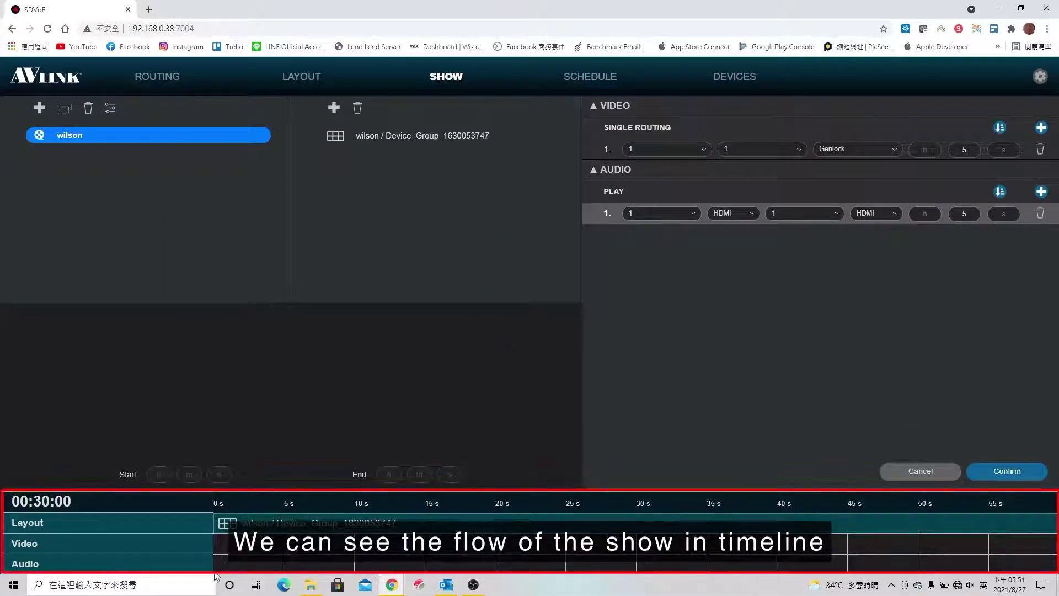
scroll(320, 504, "right", 5)
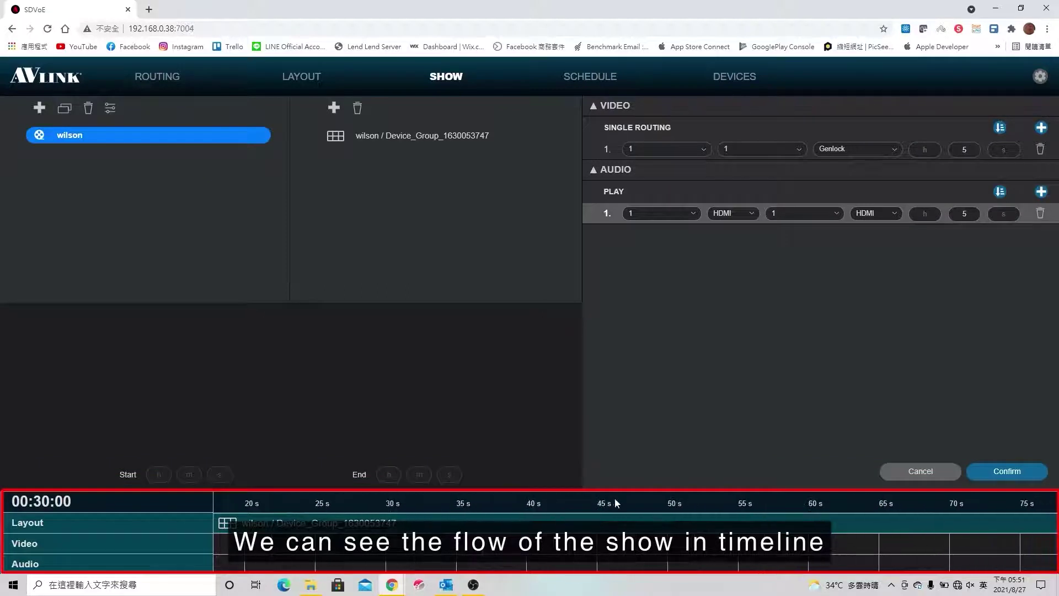
scroll(510, 503, "right", 8)
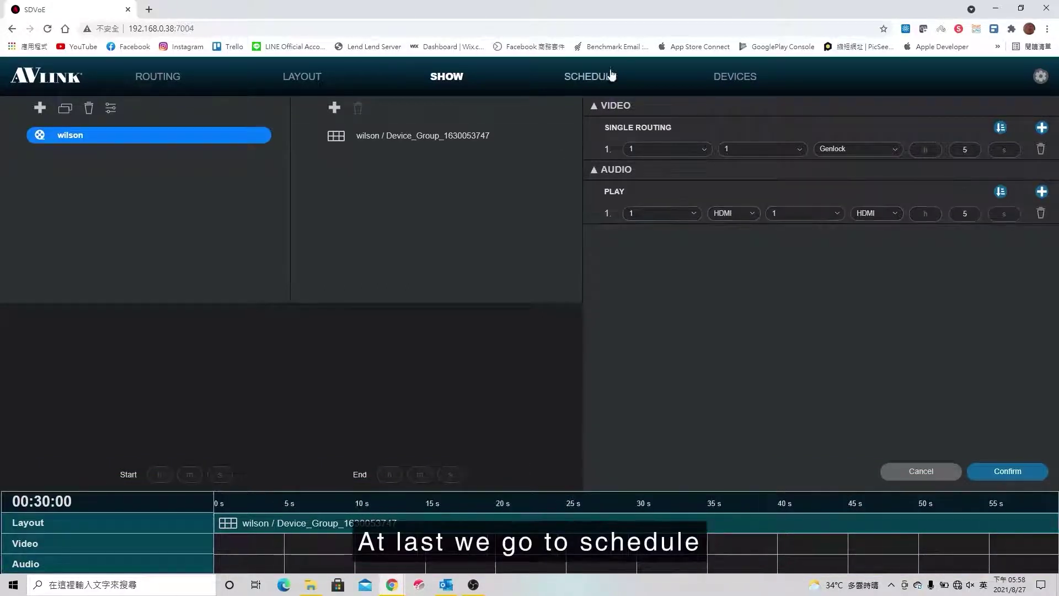
Step: Open the schedule and look through its calendar by day, week and month
left_click(591, 76)
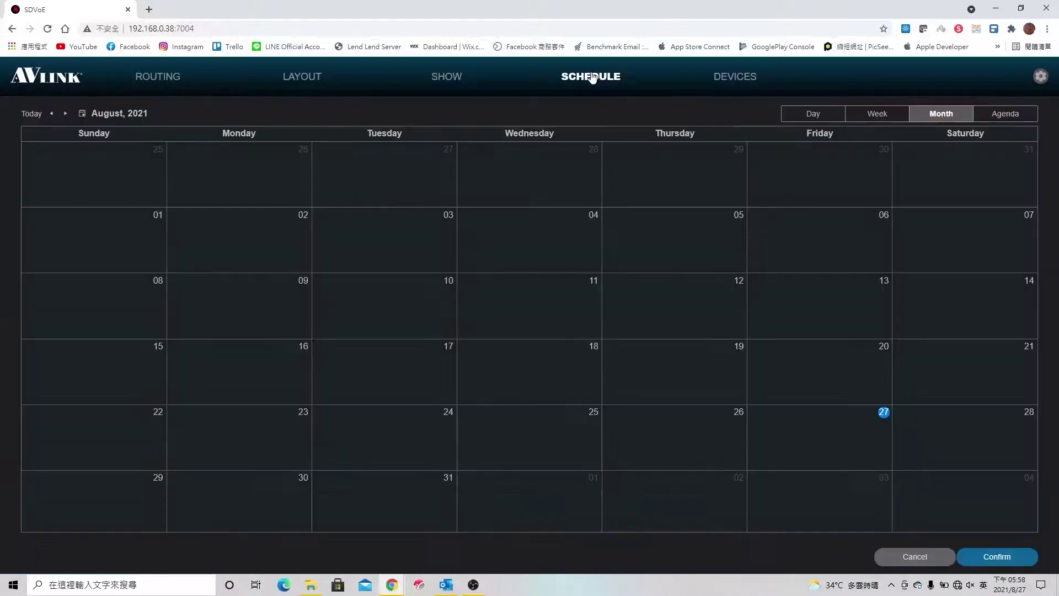
left_click(807, 116)
left_click(880, 115)
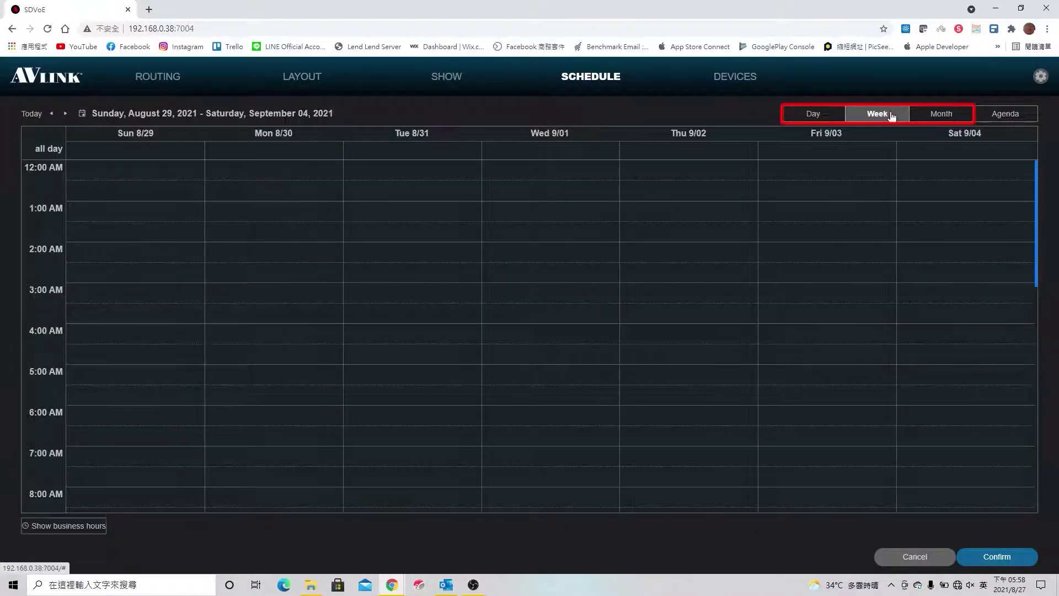
left_click(947, 114)
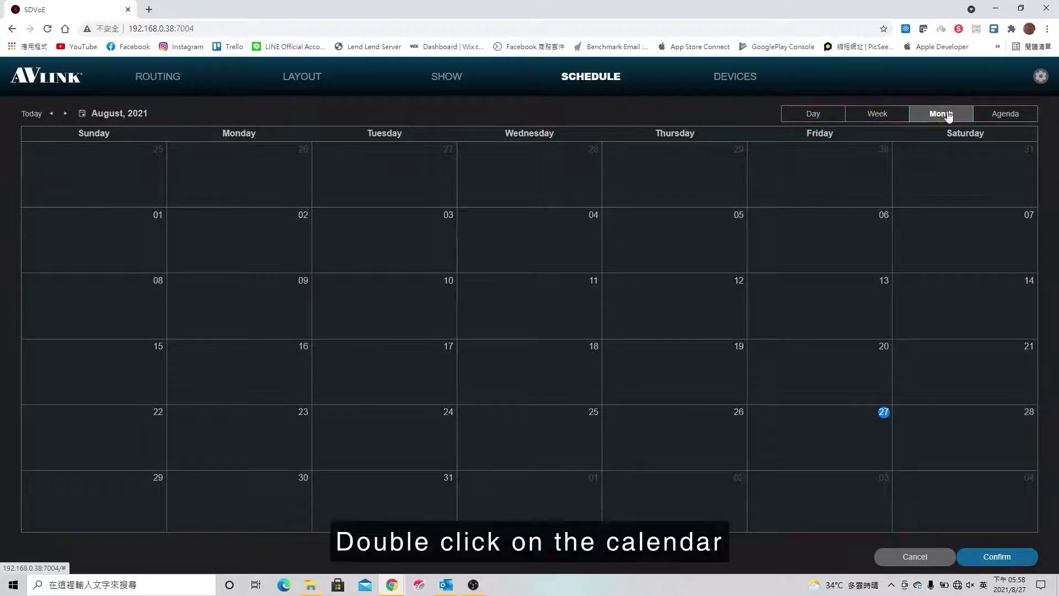
Step: Start a new all-day event on 8/27/2021 in the month calendar and choose the created show for it
double_click(840, 422)
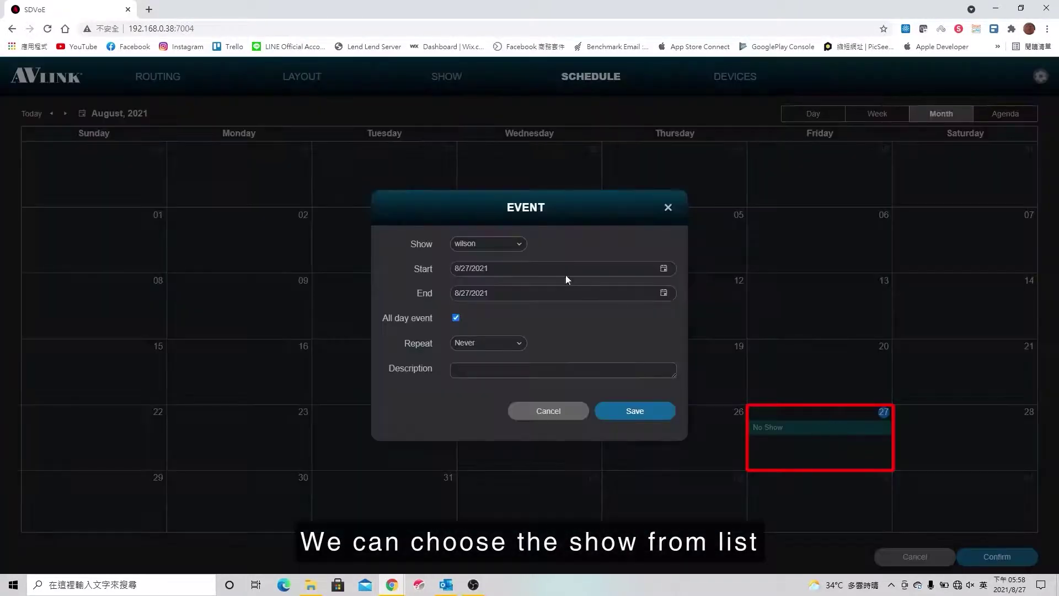
left_click(514, 244)
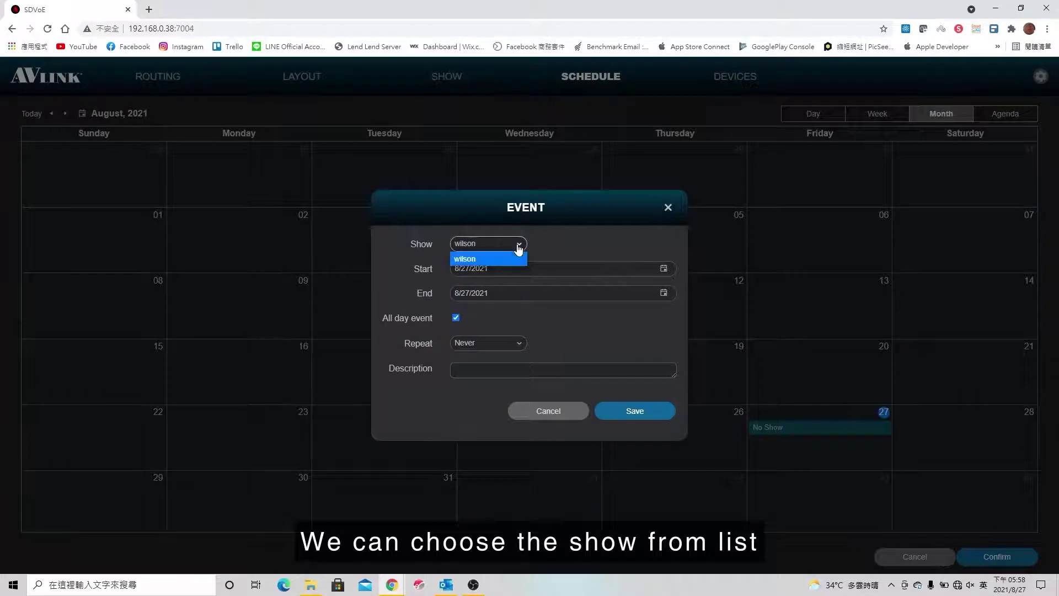
left_click(475, 259)
left_click(541, 269)
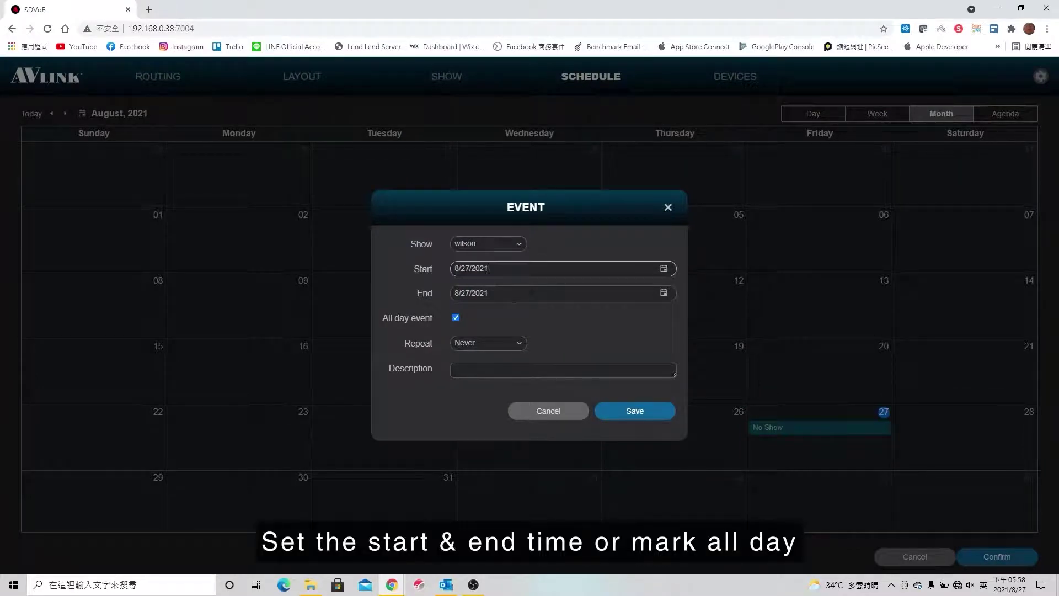
left_click(514, 295)
left_click(456, 318)
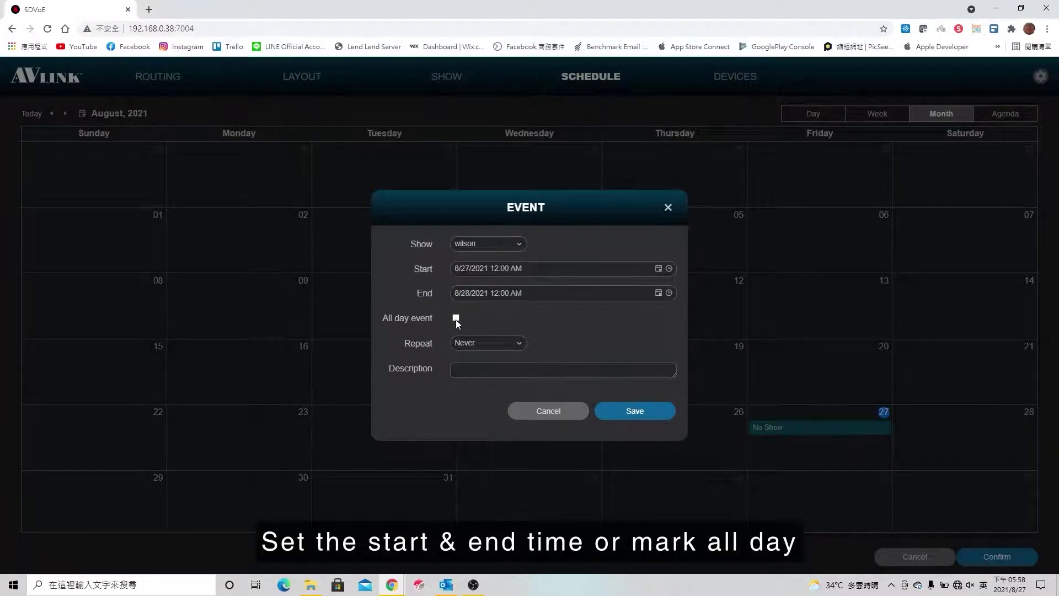
left_click(456, 318)
Step: Repeat the event daily every 2 days, ending after 2 occurrences, and save it
left_click(511, 347)
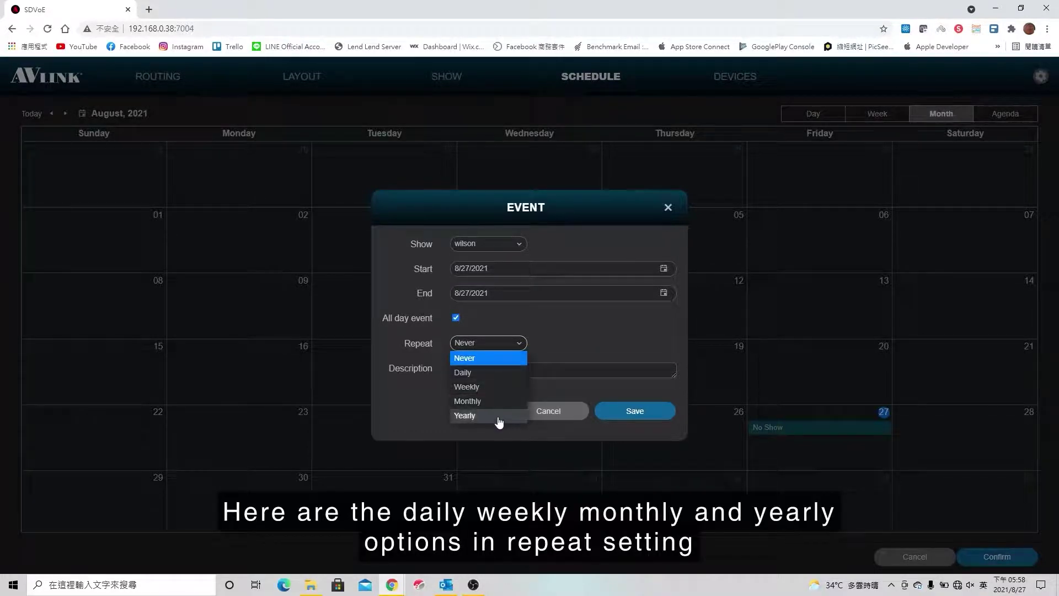
left_click(492, 375)
left_click(519, 365)
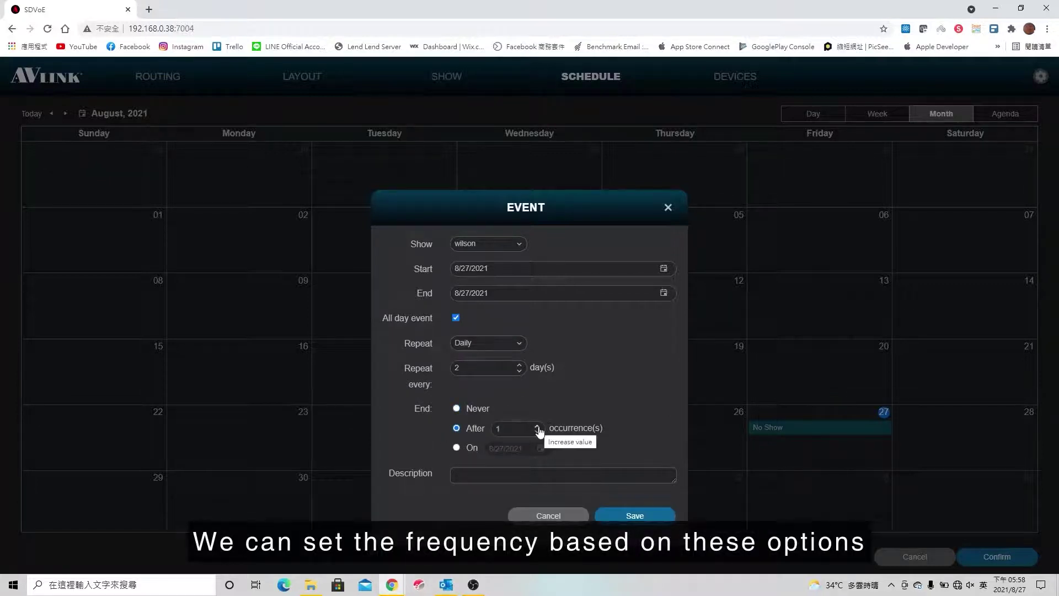
left_click(537, 428)
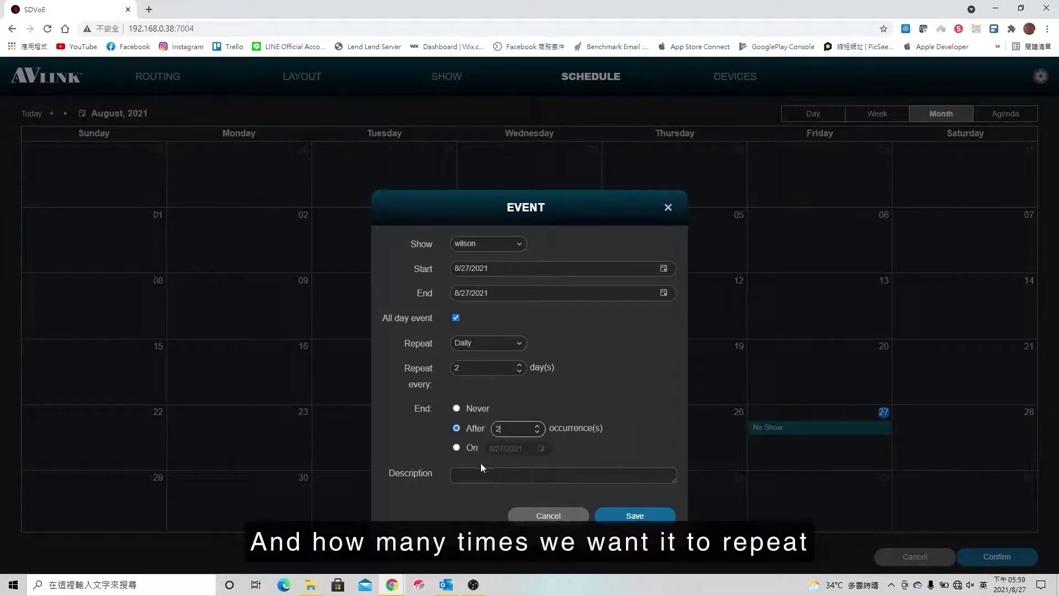
left_click(635, 515)
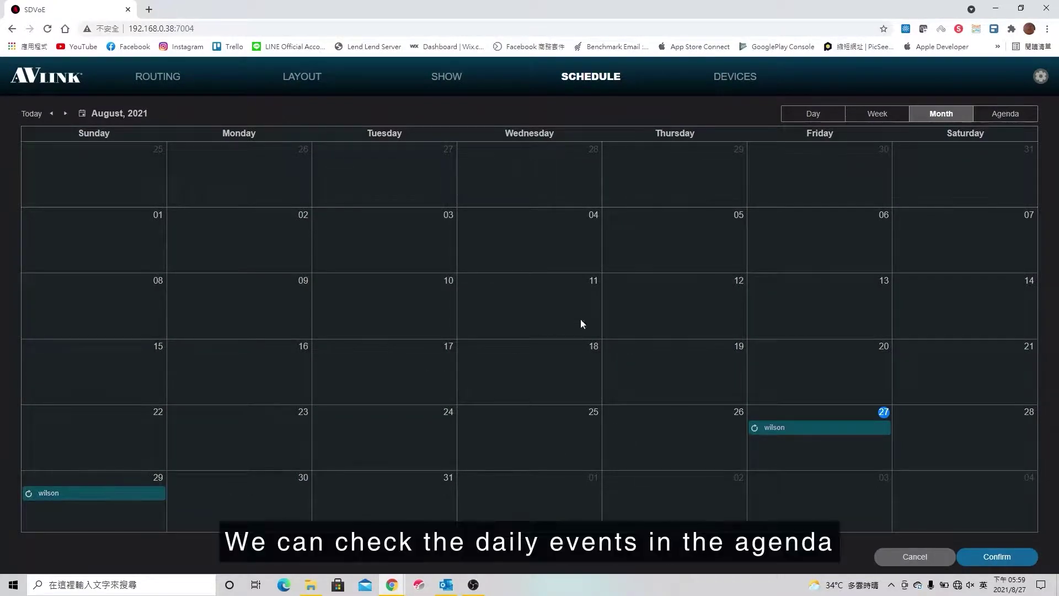
Step: Check the scheduled events in the agenda view starting from today
left_click(994, 111)
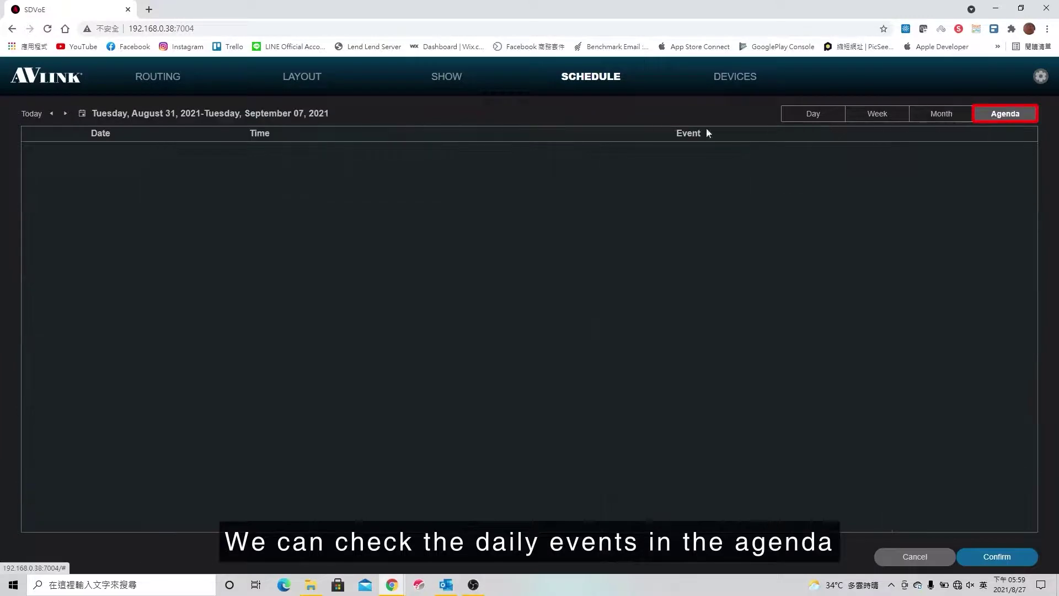
left_click(33, 115)
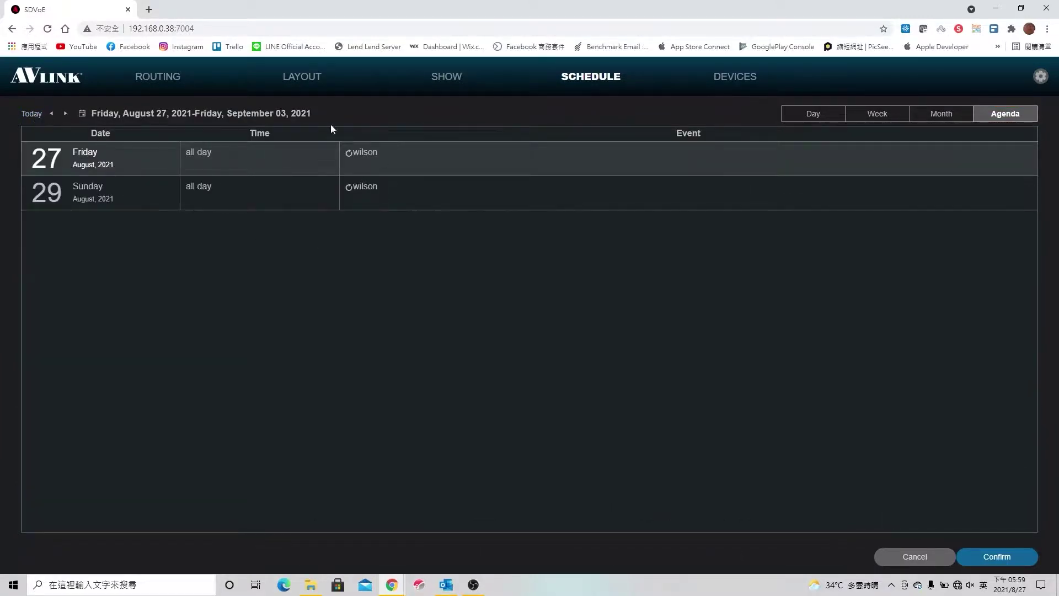